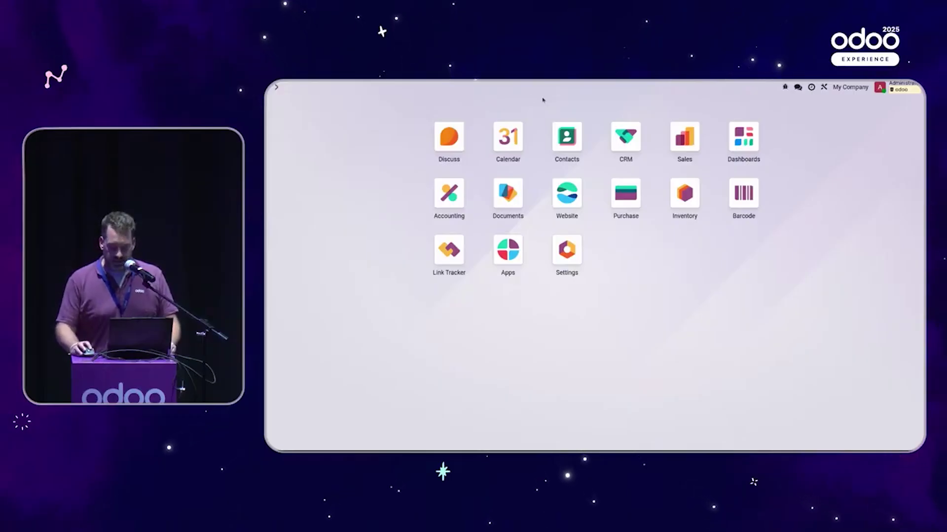
# Step: Open the Sales analysis dashboard and choose Single Issue as its Format filter value
pyautogui.click(745, 143)
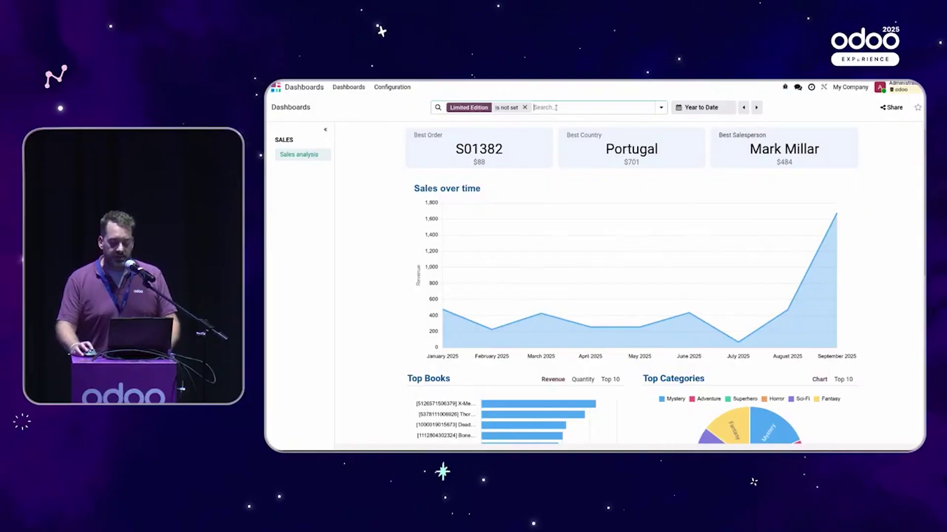
pyautogui.click(556, 108)
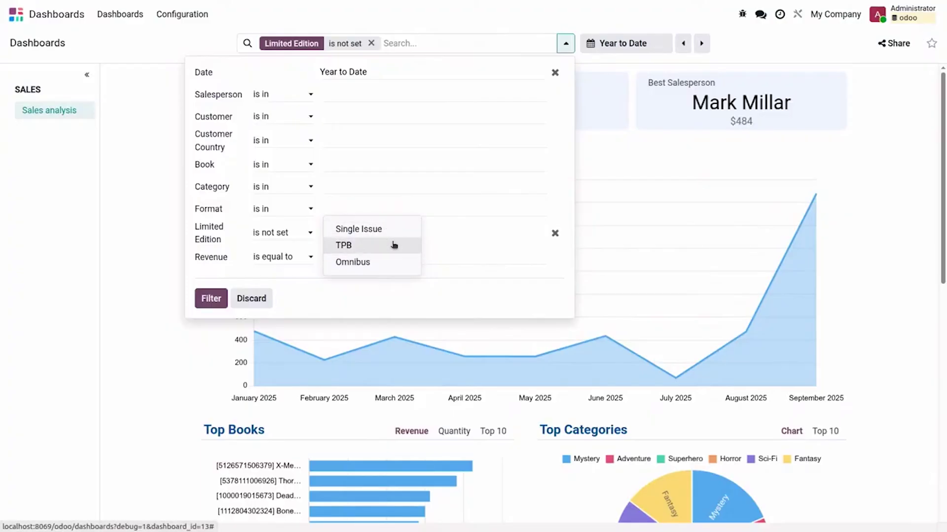
pyautogui.click(370, 229)
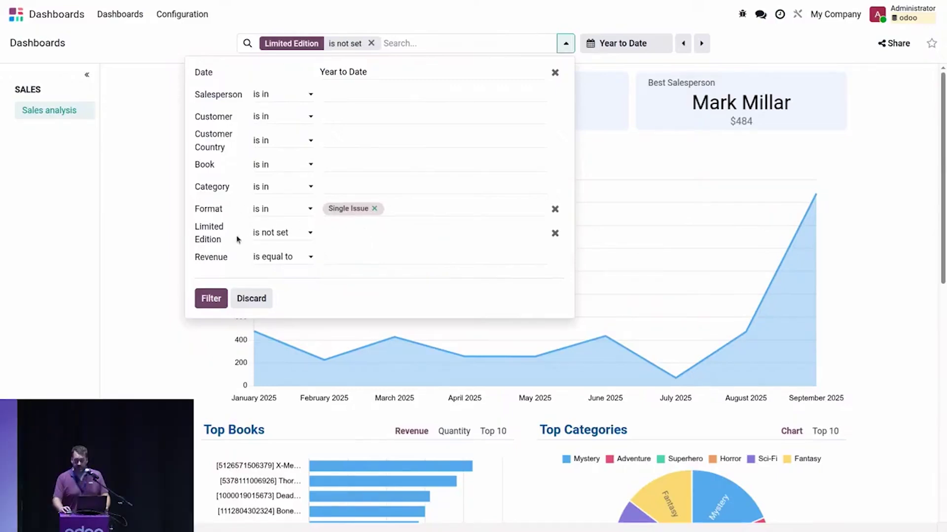
pyautogui.click(263, 234)
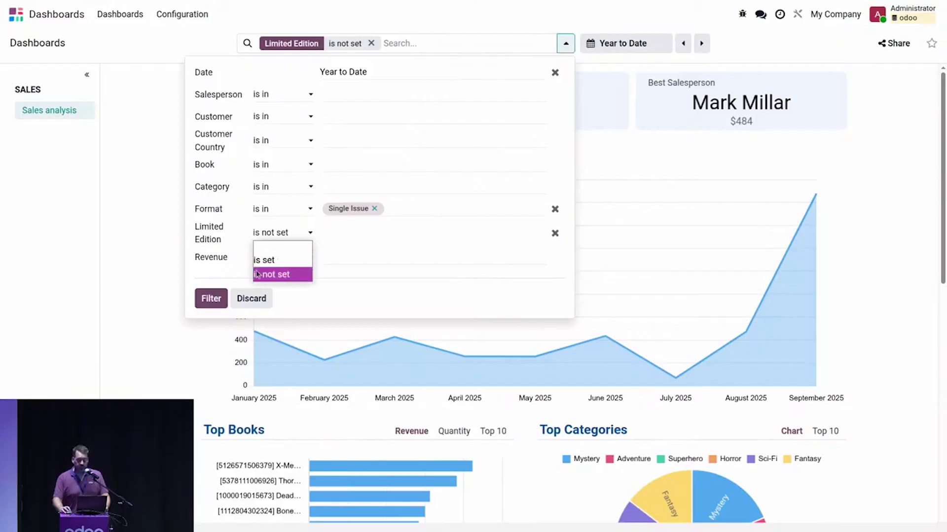
pyautogui.click(235, 241)
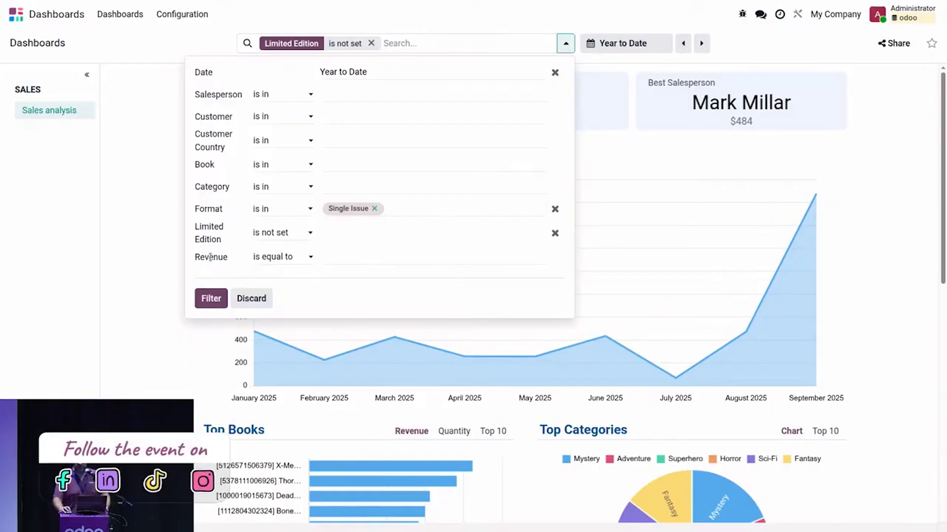
# Step: Set the Revenue filter to lower than 100 and apply the dashboard filters
pyautogui.click(262, 258)
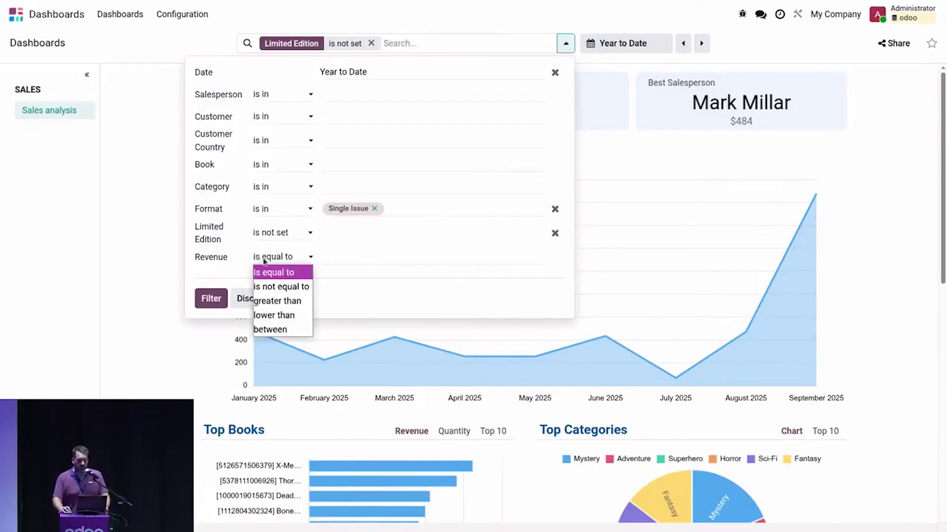
pyautogui.click(290, 318)
pyautogui.write('100')
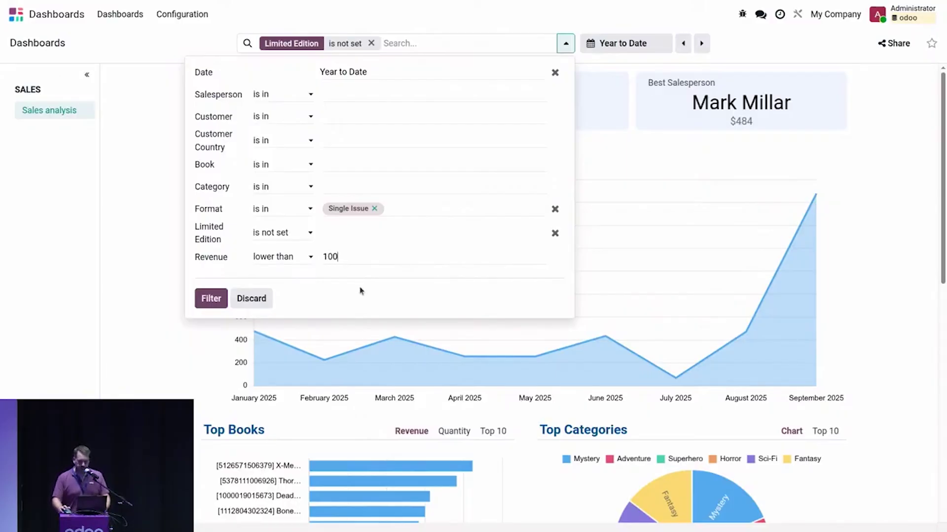
pyautogui.click(210, 298)
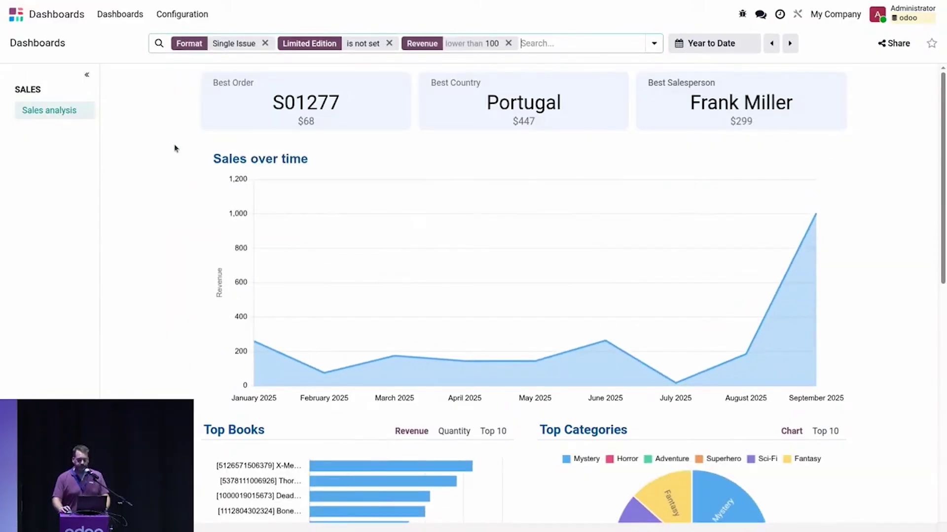
pyautogui.click(311, 44)
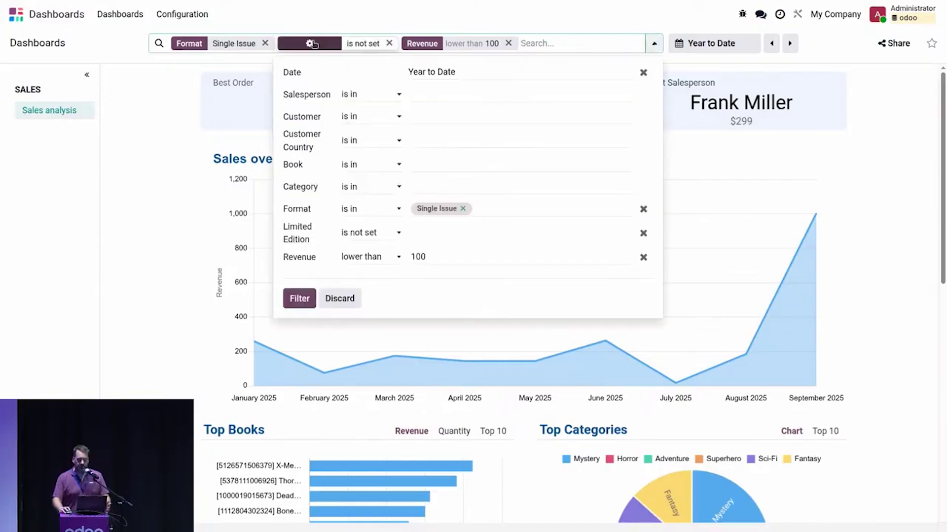
pyautogui.click(299, 297)
# Step: Search the dashboard filters for "bel" and add Belgium as the Customer Country filter
pyautogui.click(537, 42)
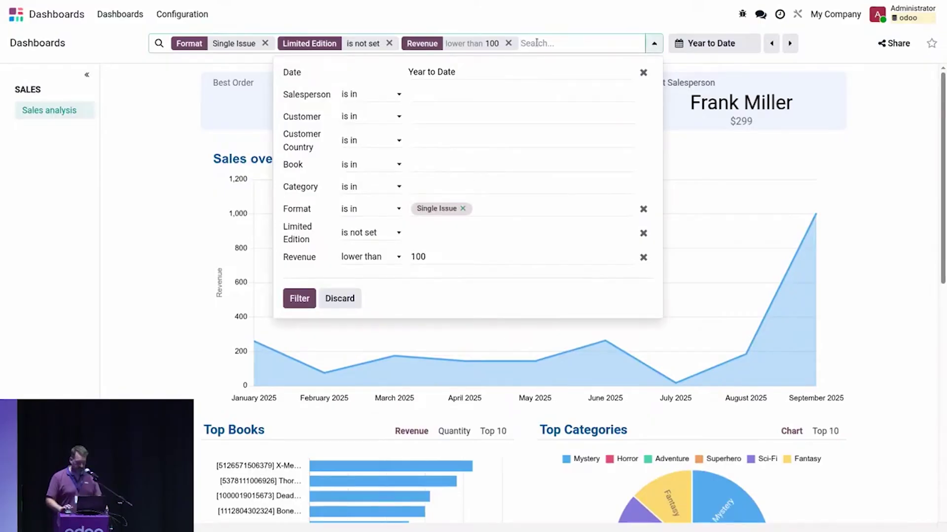
pyautogui.write('bel')
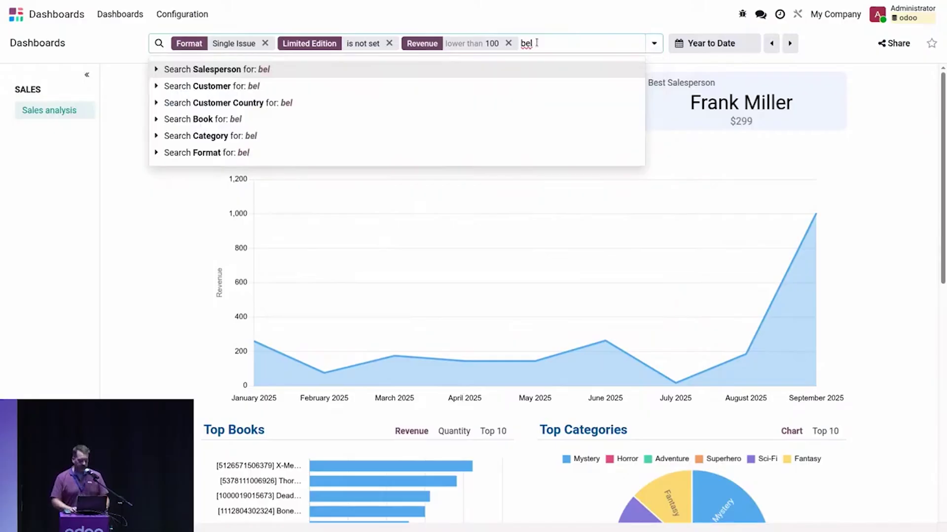
pyautogui.press('Down')
pyautogui.press('Down')
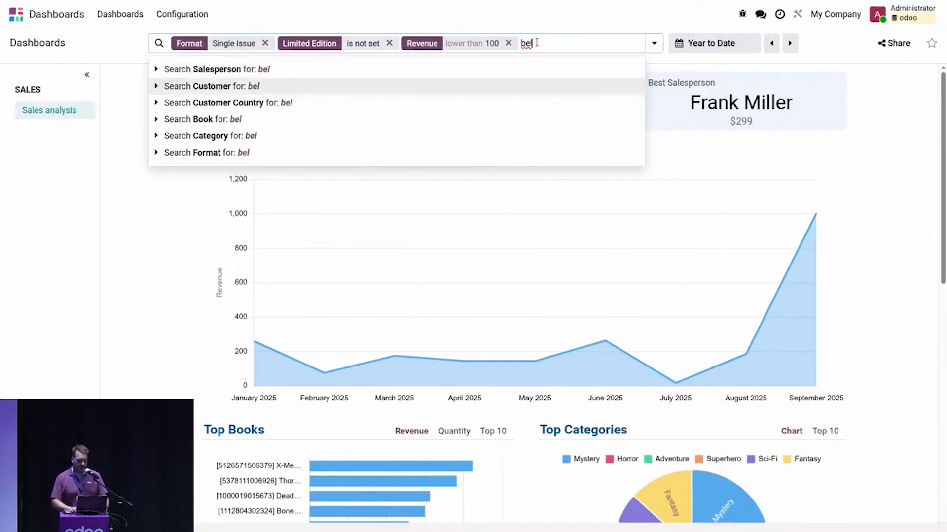
pyautogui.press('Right')
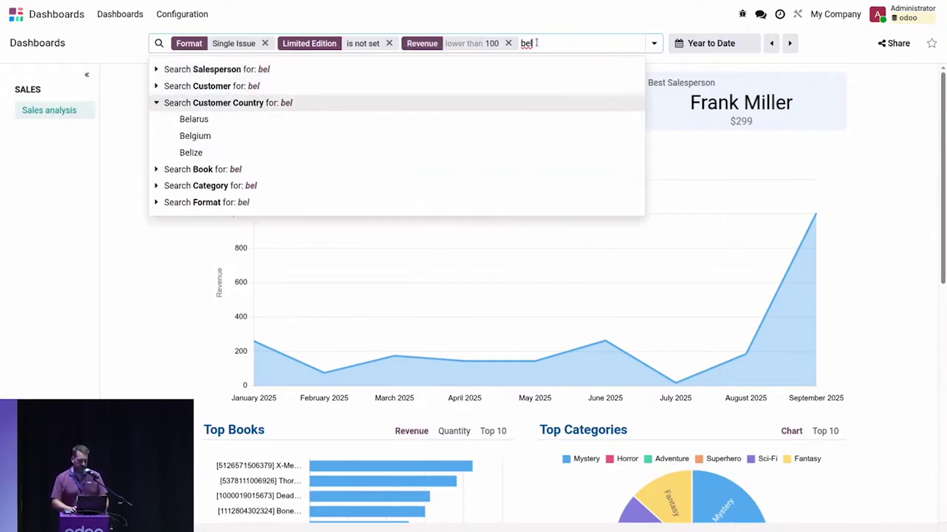
pyautogui.press('Down')
pyautogui.press('Down')
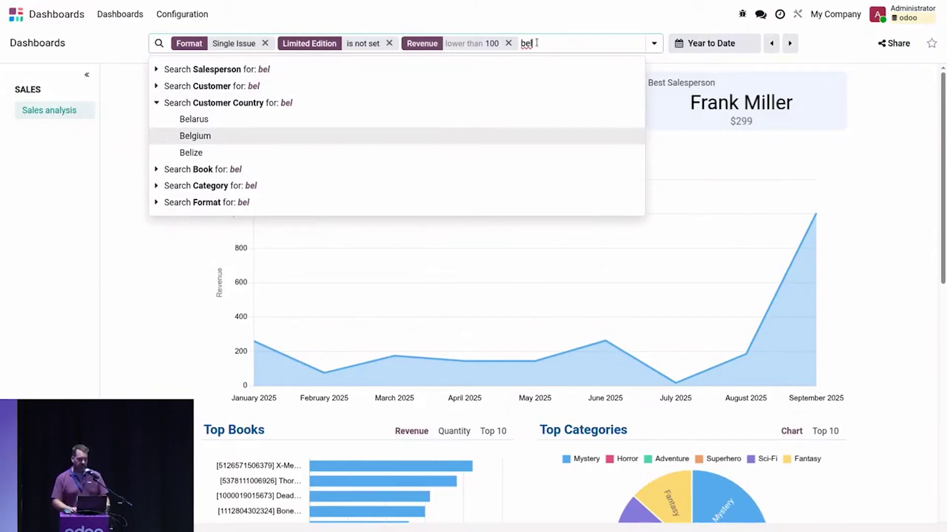
pyautogui.press('Up')
pyautogui.press('Up')
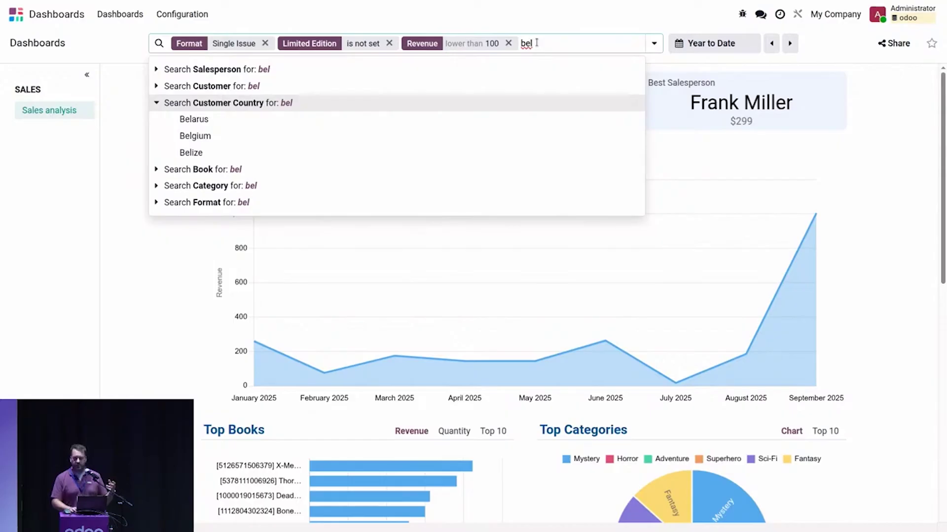
pyautogui.press('Down')
pyautogui.press('Down')
pyautogui.press('Return')
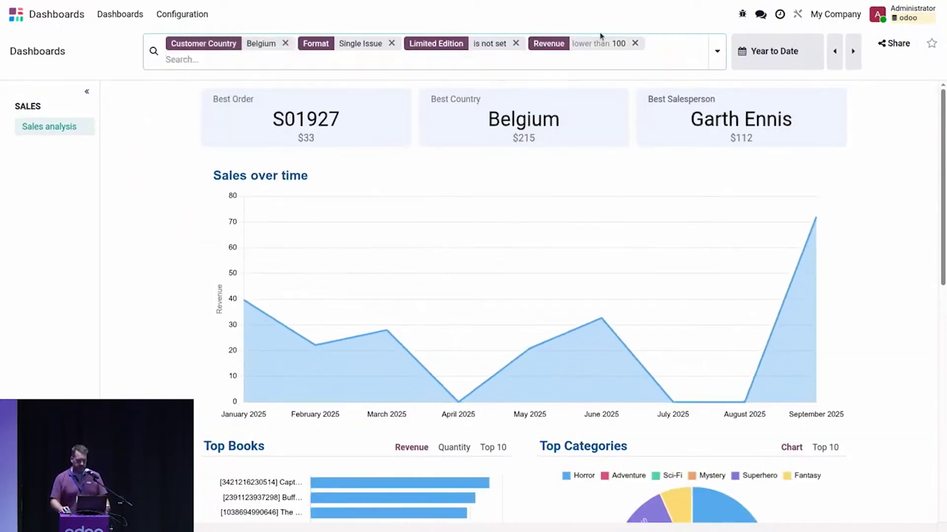
# Step: Remove the Limited Edition, Format, Customer Country and Revenue filters from the dashboard
pyautogui.click(516, 44)
pyautogui.click(391, 44)
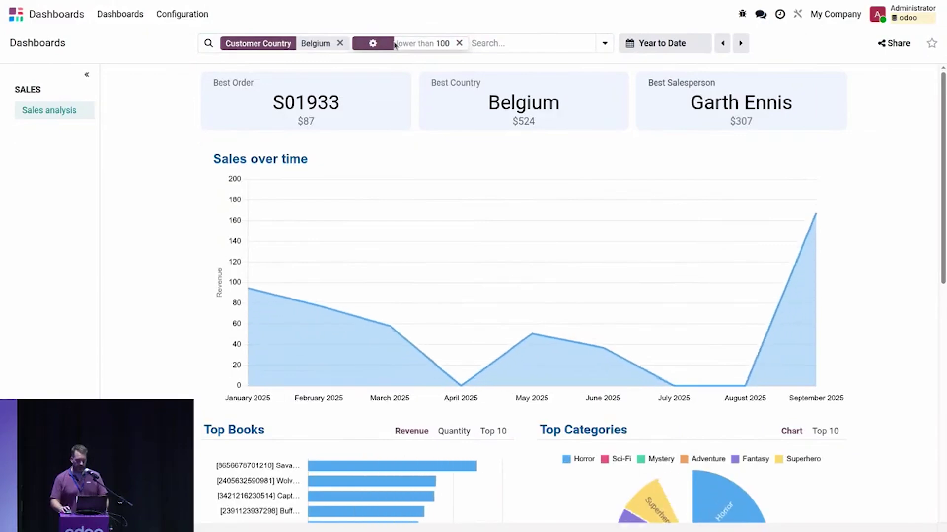
pyautogui.click(339, 44)
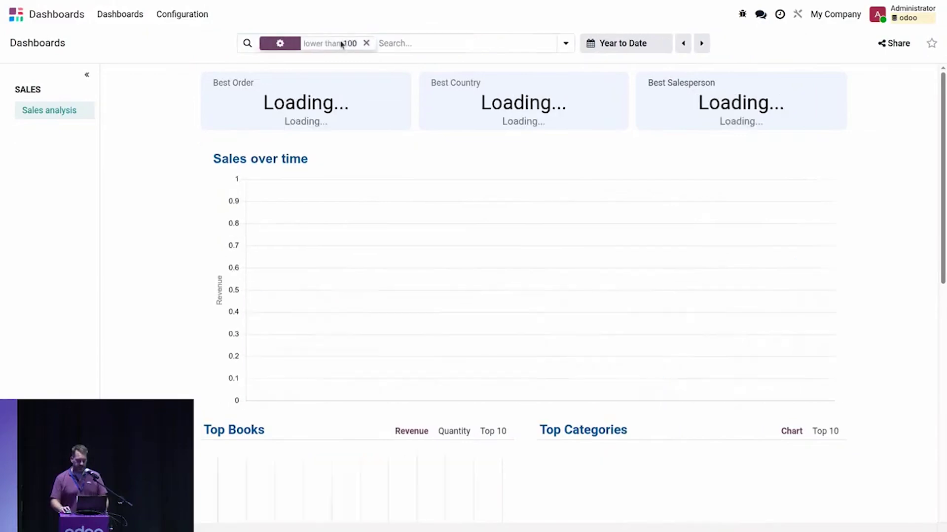
pyautogui.click(365, 43)
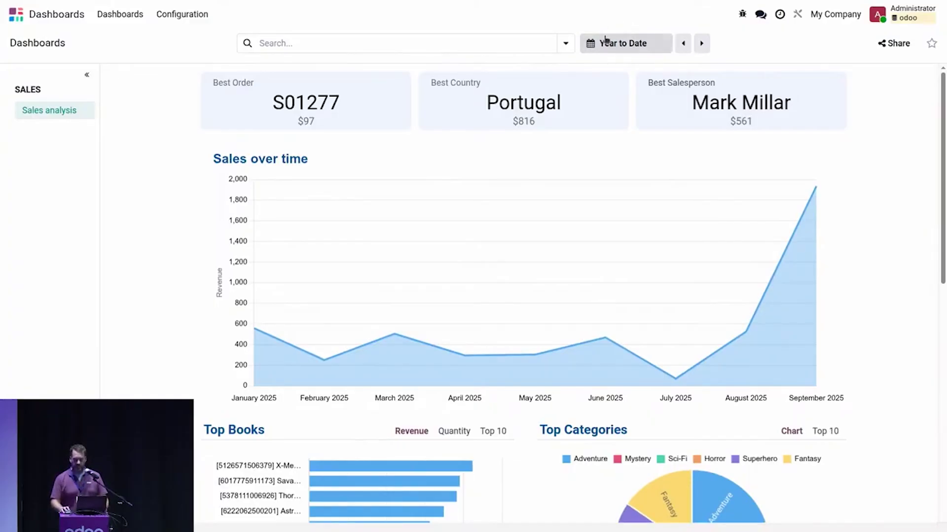
pyautogui.click(566, 43)
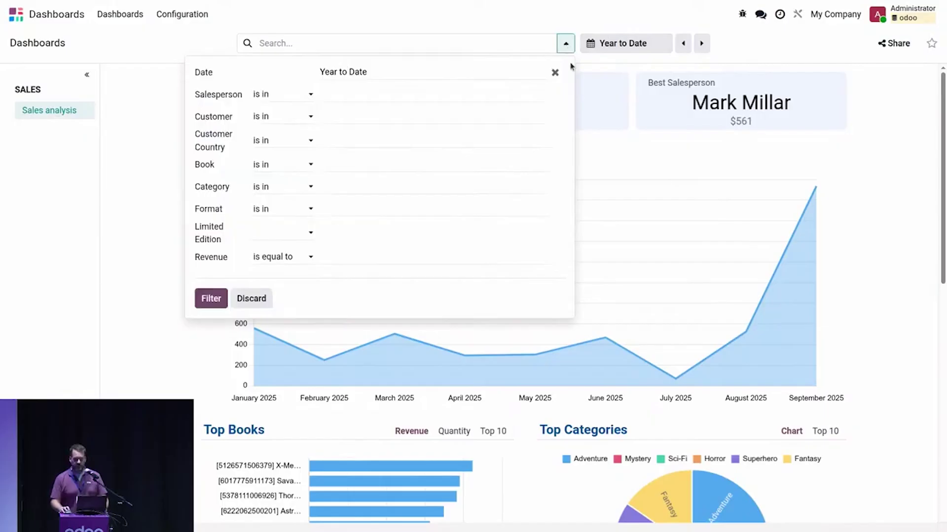
pyautogui.click(582, 45)
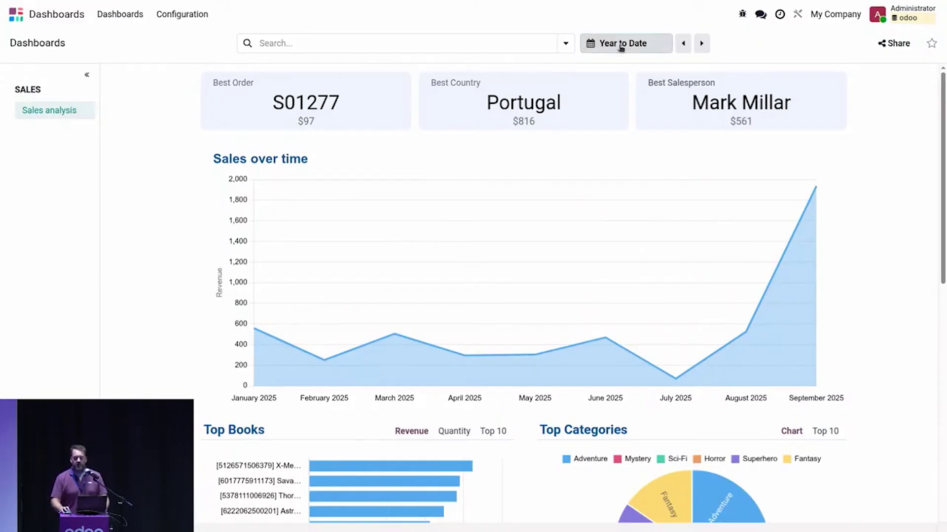
# Step: Set the dashboard period to the month of September 2025, and step back to August 2025 and forward again
pyautogui.click(621, 46)
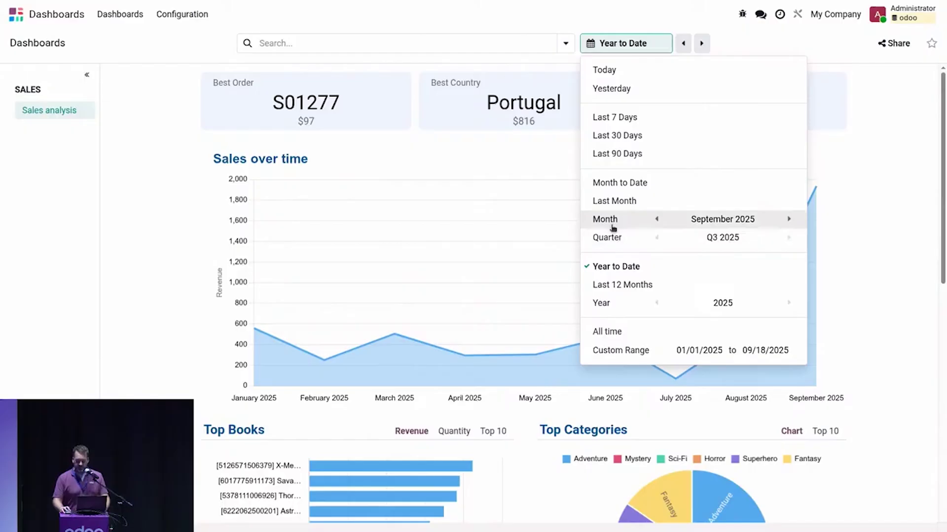
pyautogui.click(612, 226)
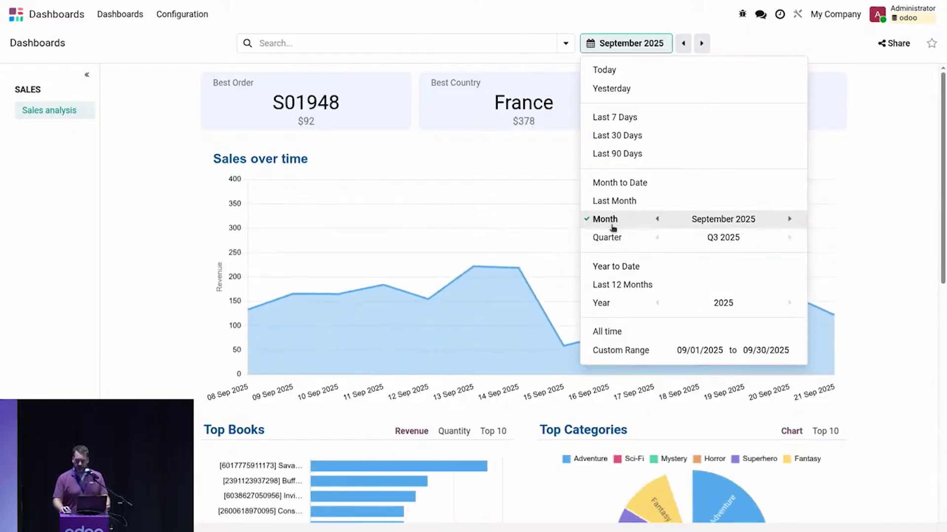
pyautogui.click(657, 219)
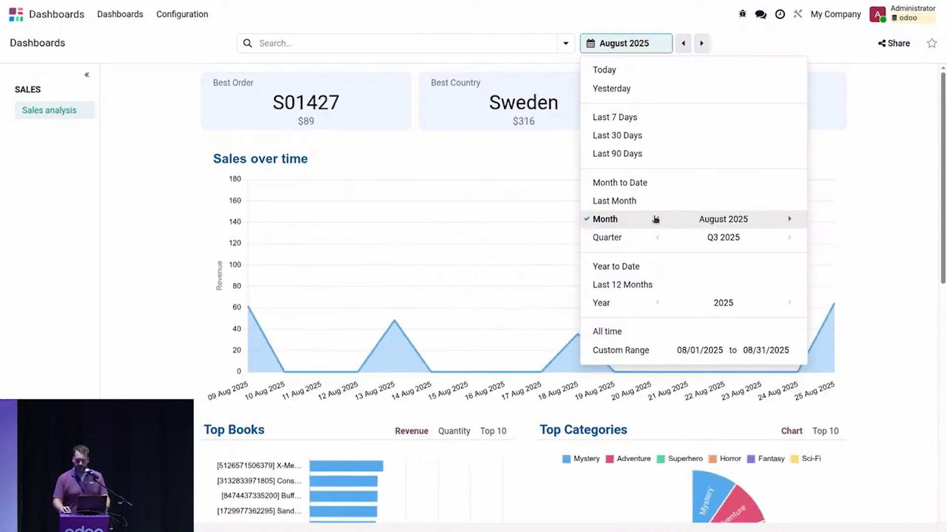
pyautogui.click(789, 219)
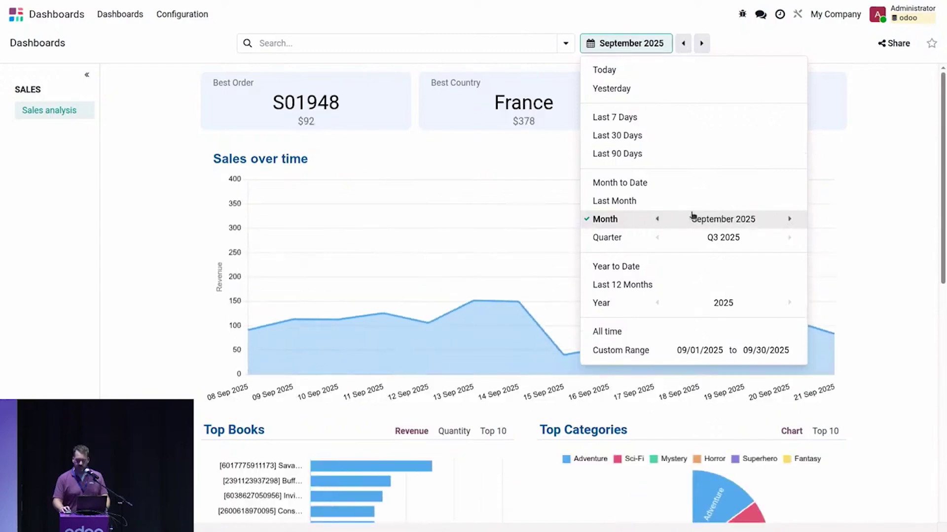
pyautogui.click(683, 44)
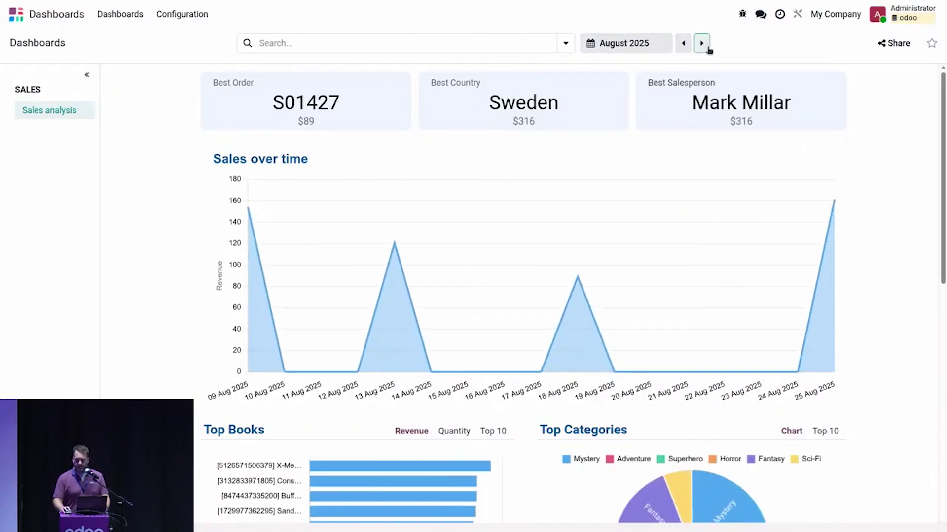
pyautogui.click(701, 43)
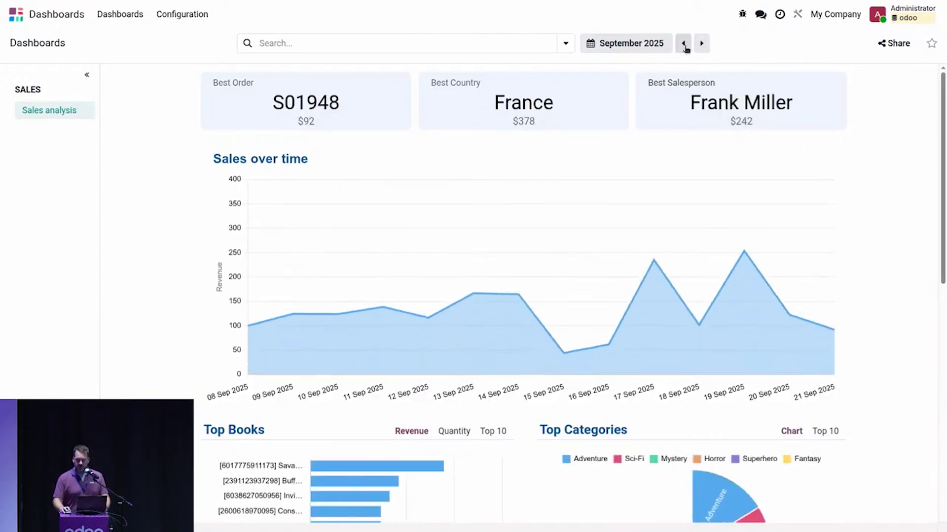
# Step: Set the period to Last 90 Days and shift it back to December 23, 2024 – March 22, 2025
pyautogui.click(647, 46)
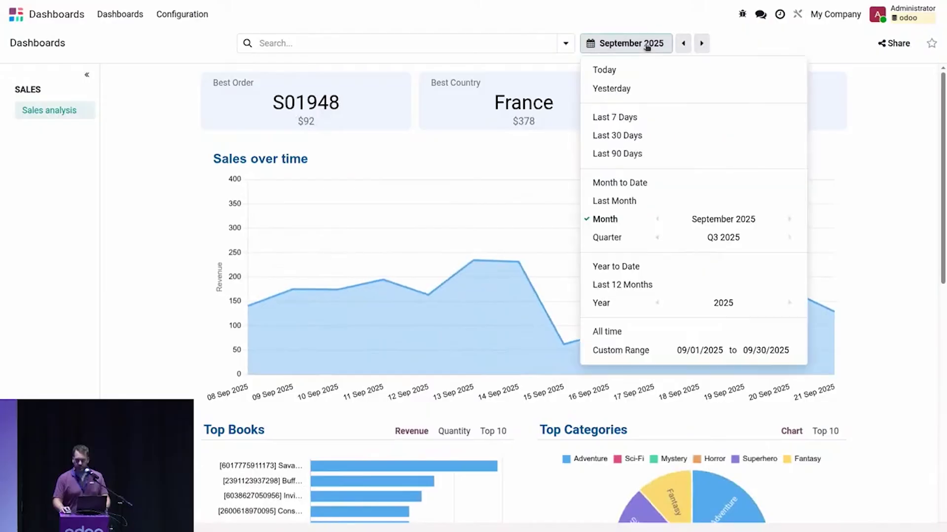
pyautogui.click(667, 160)
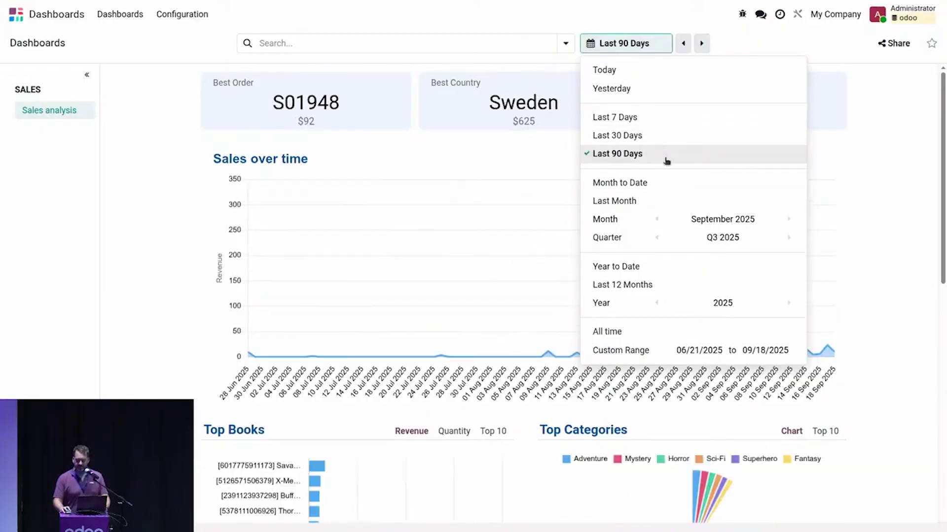
pyautogui.click(683, 48)
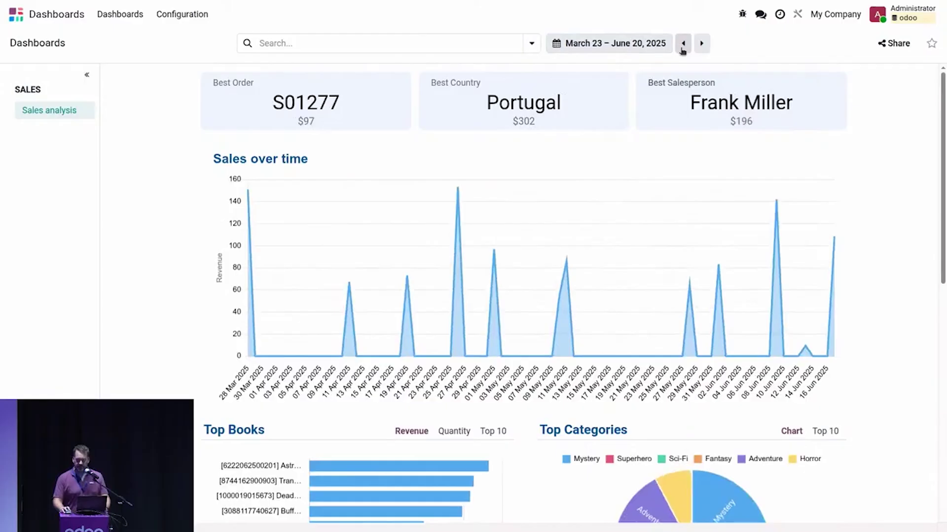
pyautogui.click(683, 48)
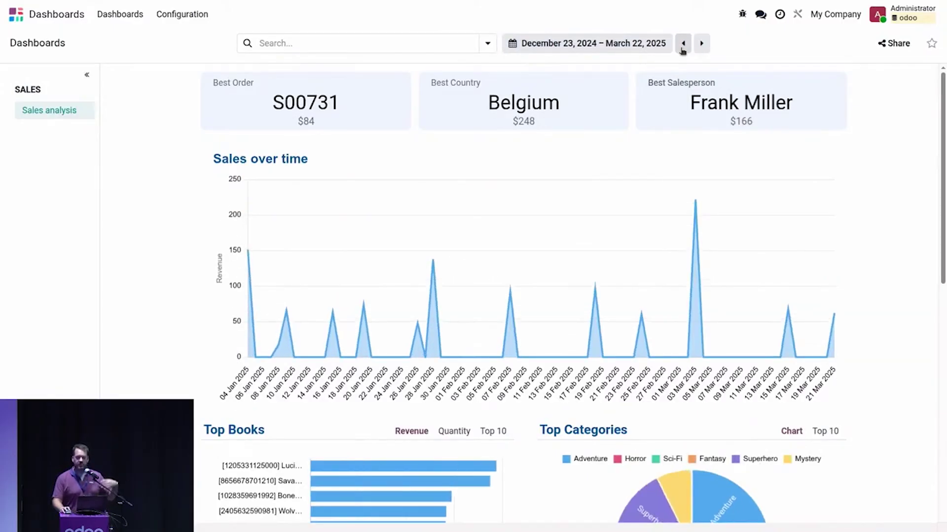
pyautogui.click(683, 47)
pyautogui.click(700, 45)
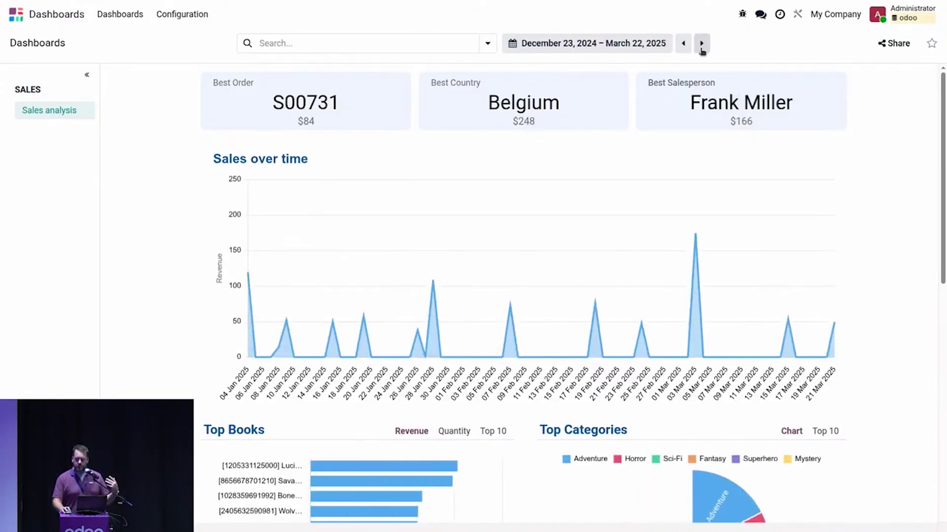
# Step: Set the dashboard period to Year to Date and close the period choices
pyautogui.click(641, 50)
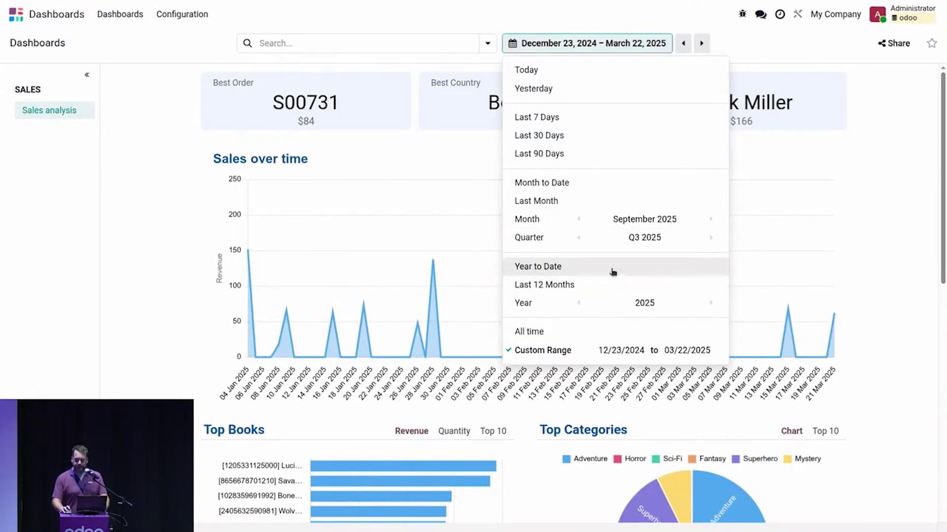
pyautogui.click(613, 272)
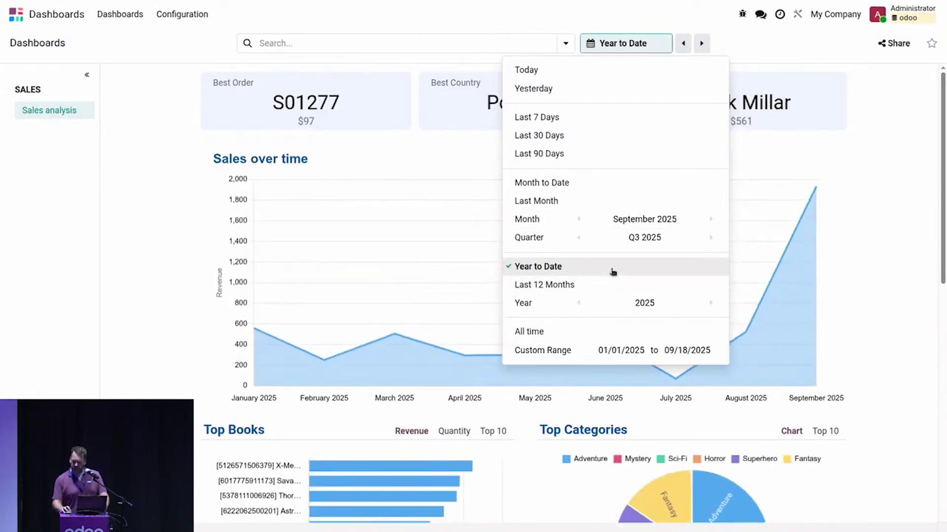
pyautogui.click(756, 54)
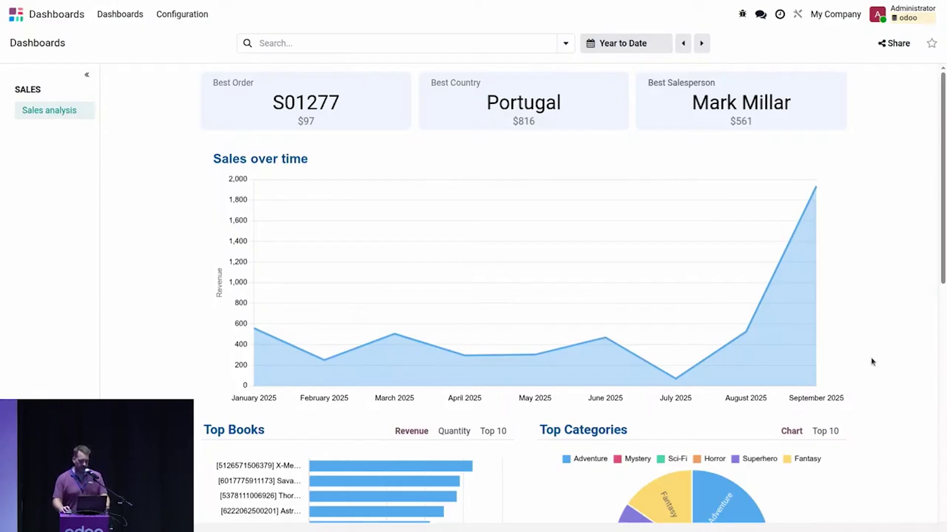
# Step: Set the dashboard period to Last 90 Days and close the period choices
pyautogui.click(641, 49)
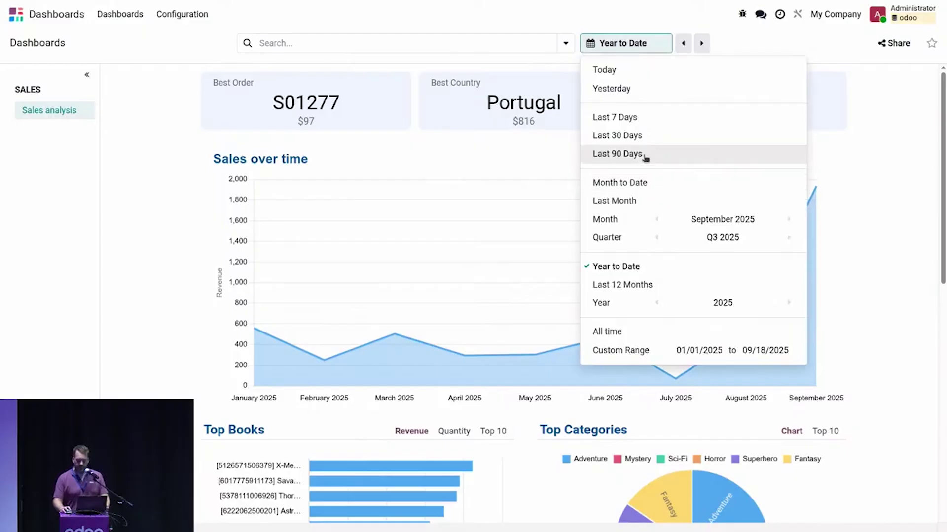
pyautogui.click(644, 157)
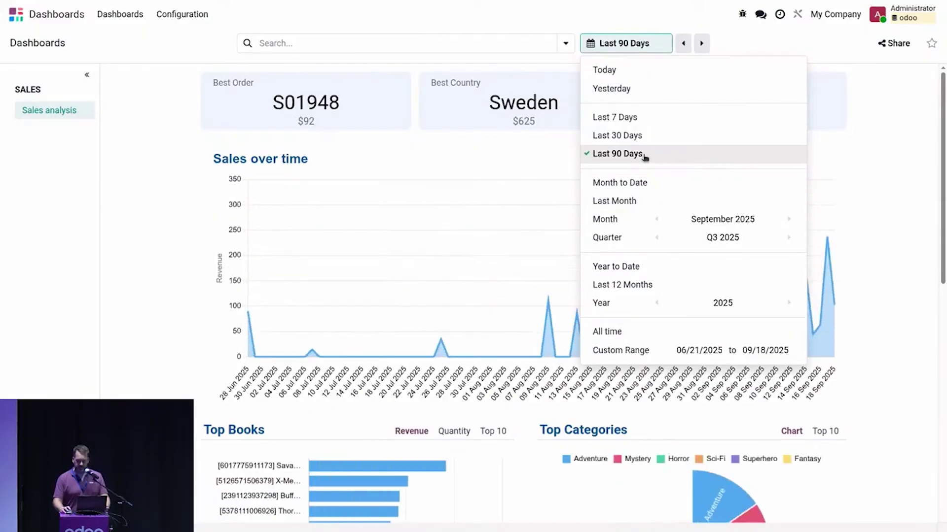
pyautogui.click(169, 225)
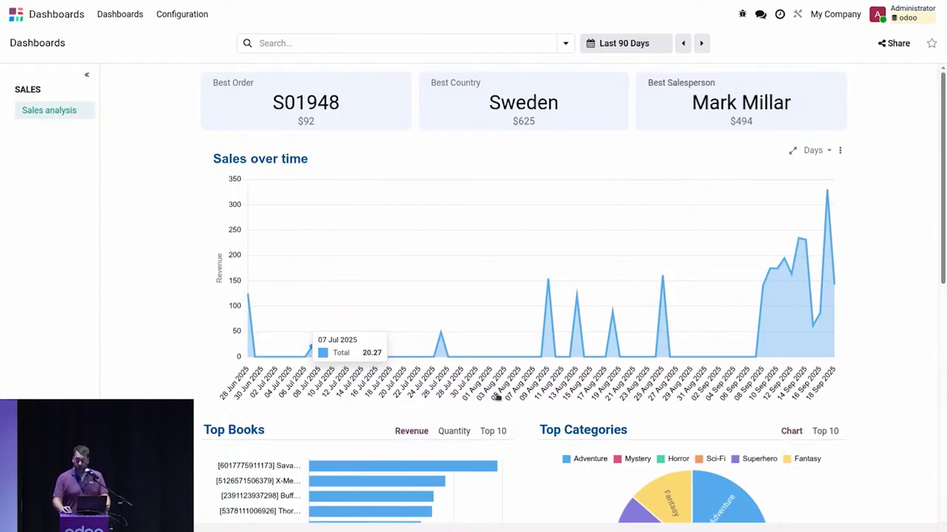
# Step: Group the Sales over time chart by weeks and copy the chart as an image
pyautogui.click(818, 151)
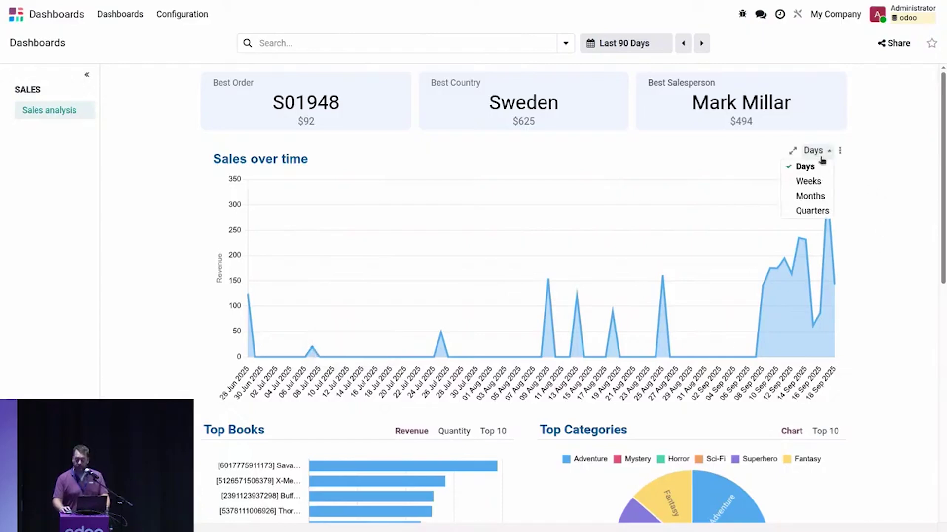
pyautogui.click(811, 181)
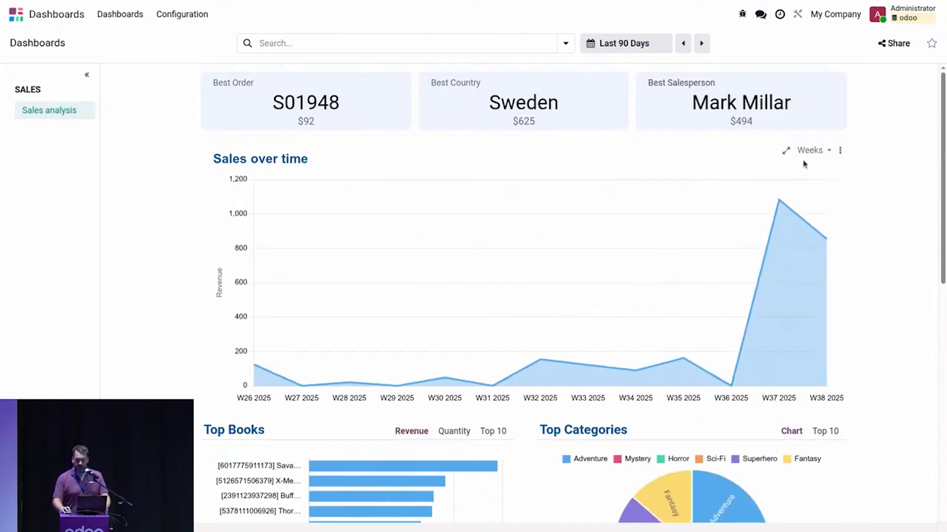
pyautogui.click(841, 151)
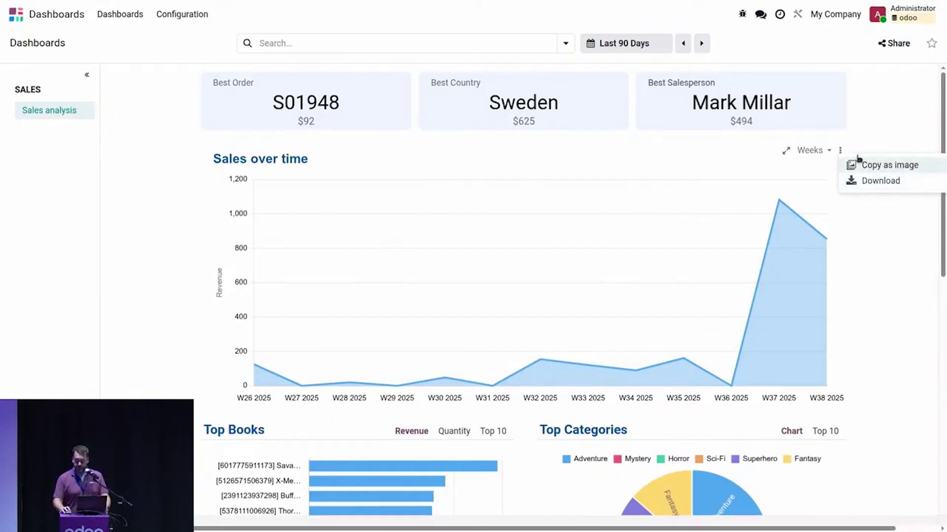
pyautogui.click(858, 166)
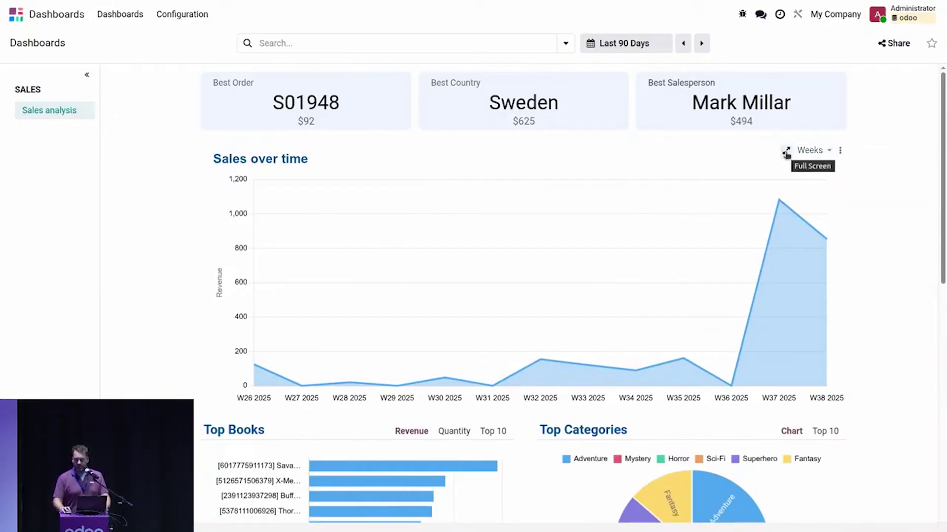
# Step: Open the Sales over time chart full screen and narrow its visible range to the last weeks, up to W38 2025
pyautogui.click(786, 152)
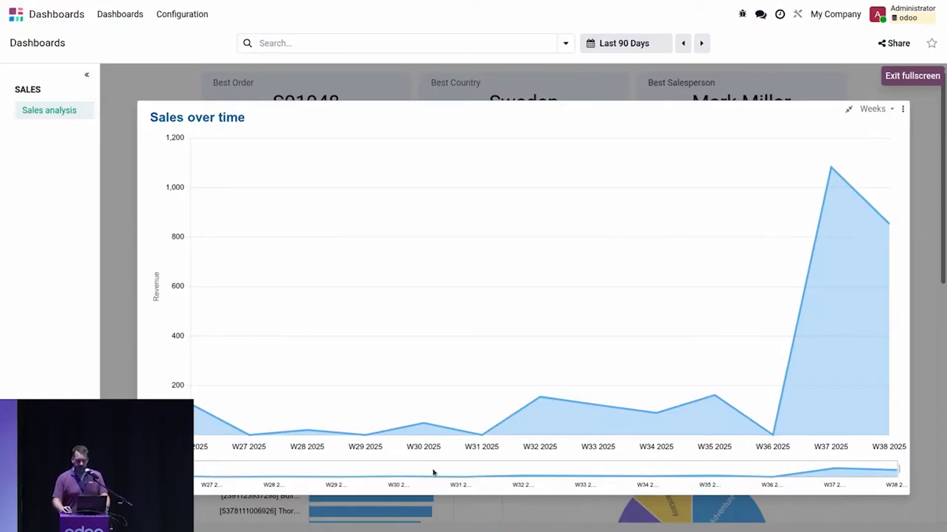
pyautogui.moveTo(745, 475); pyautogui.dragTo(895, 471)
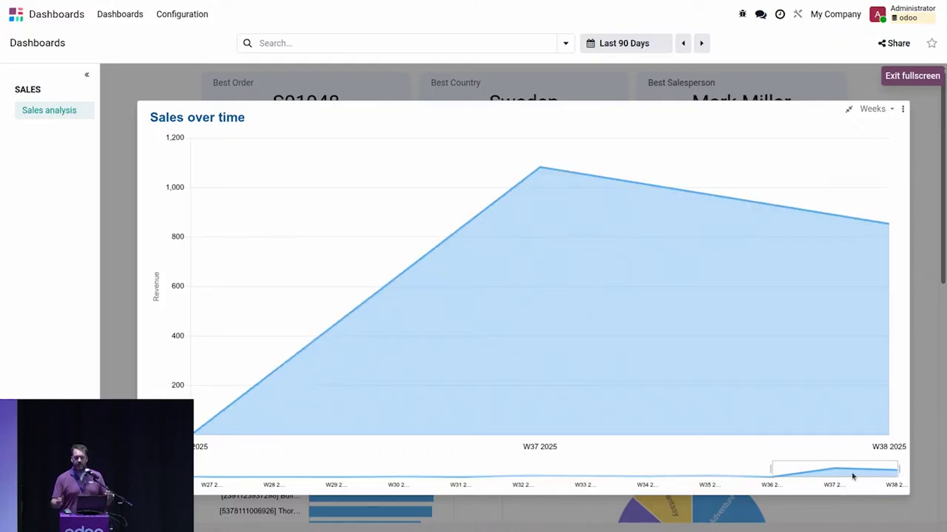
pyautogui.moveTo(850, 472)
pyautogui.mouseDown()
pyautogui.moveTo(639, 476)
pyautogui.moveTo(870, 475)
pyautogui.mouseUp()
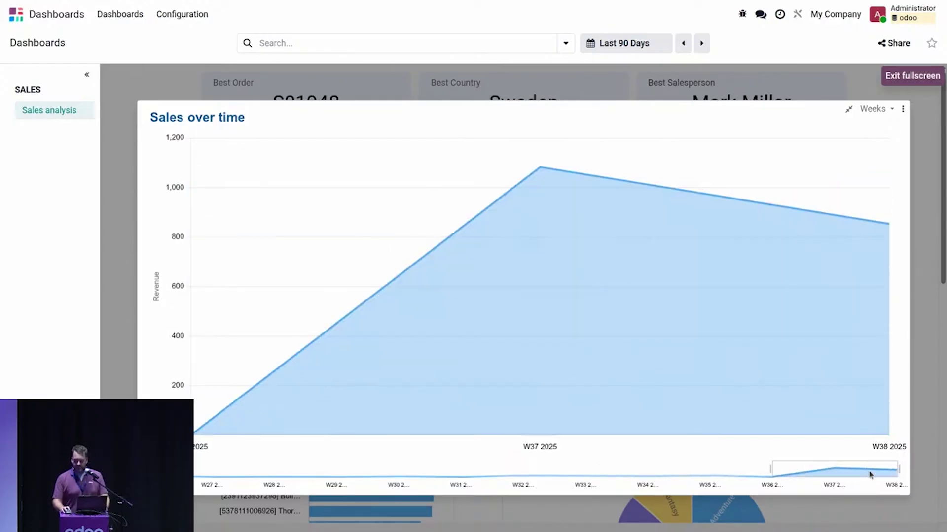
# Step: Group the enlarged chart by days, slide a narrowed range from mid-September back to late July 2025, and exit full screen
pyautogui.click(874, 110)
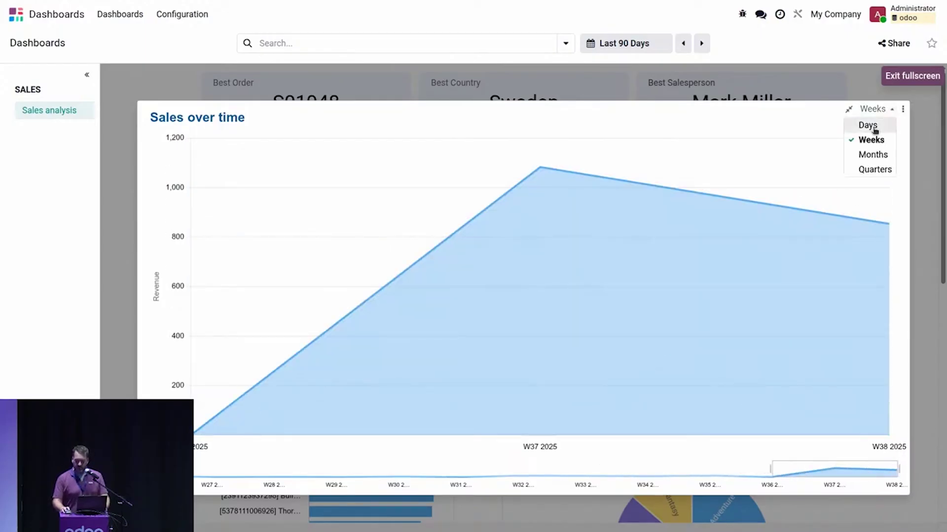
pyautogui.click(872, 126)
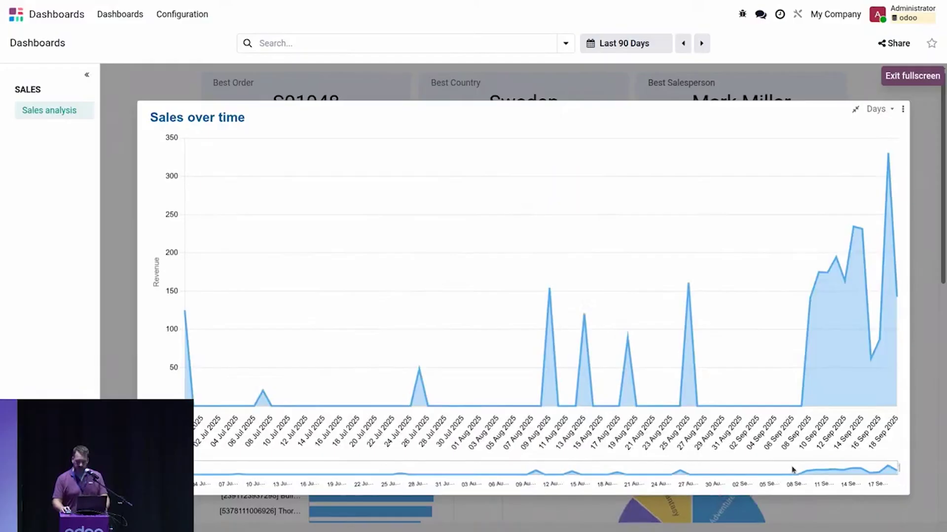
pyautogui.moveTo(792, 474); pyautogui.dragTo(897, 476)
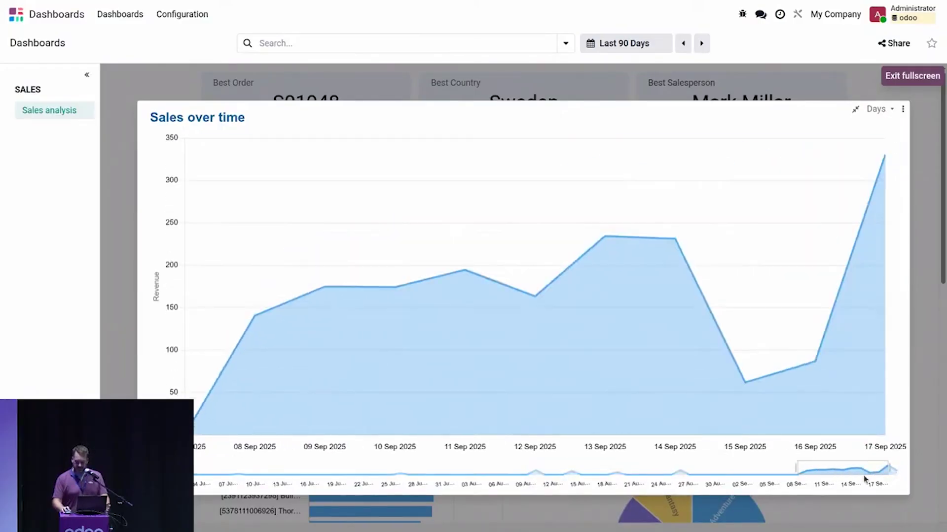
pyautogui.moveTo(856, 472); pyautogui.dragTo(444, 473)
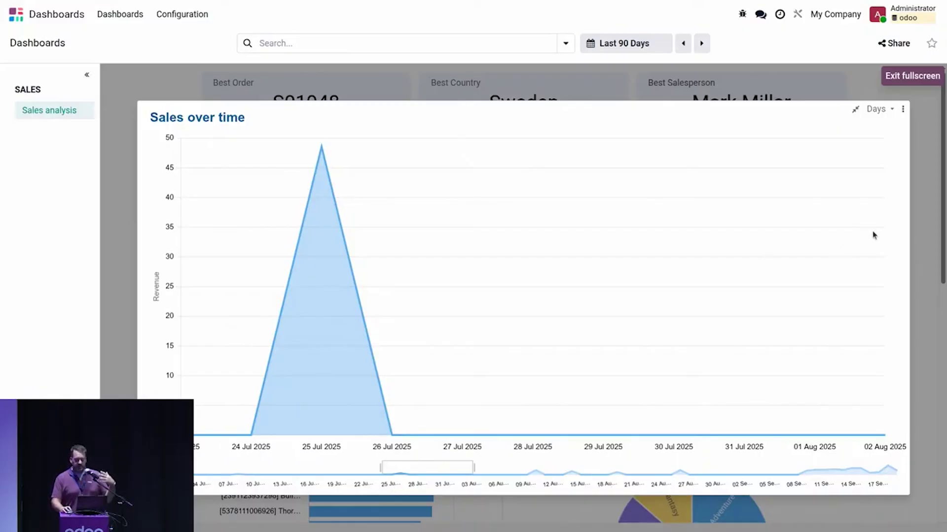
pyautogui.click(912, 76)
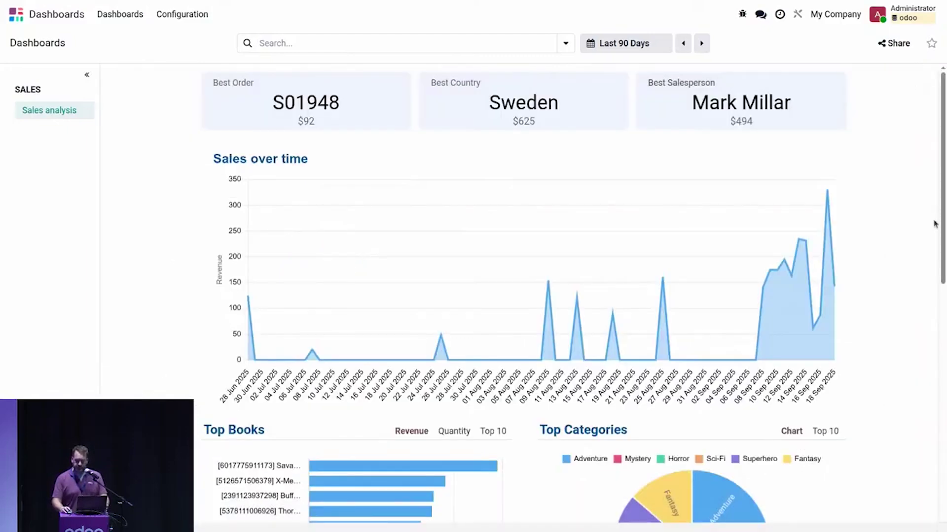
# Step: Cycle the Top Books block through its Revenue, Quantity and Top 10 views, ending on the Top 10 list
pyautogui.scroll(-6, 934, 224)
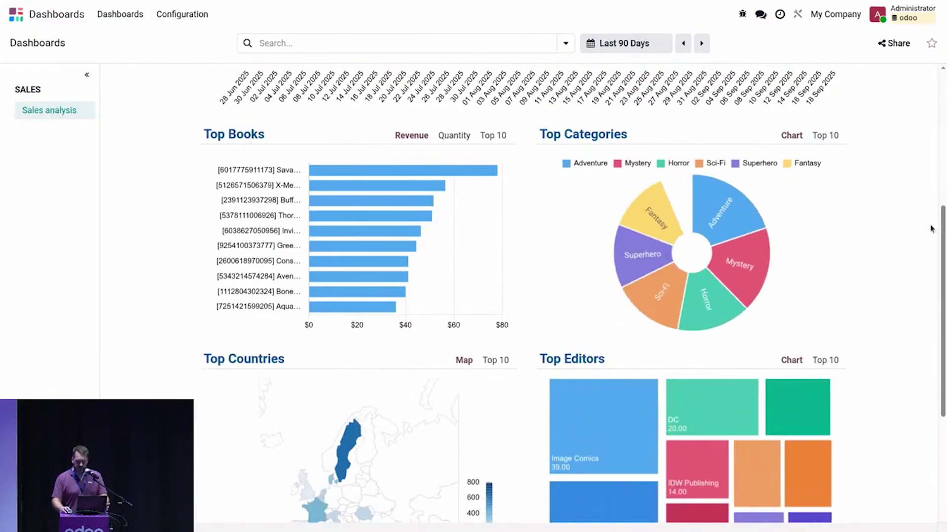
pyautogui.scroll(-1, 931, 228)
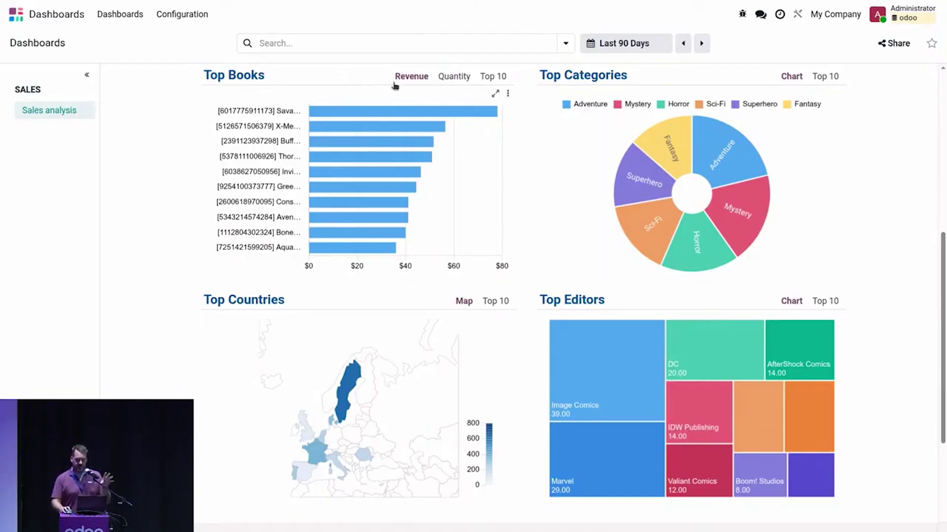
pyautogui.click(452, 77)
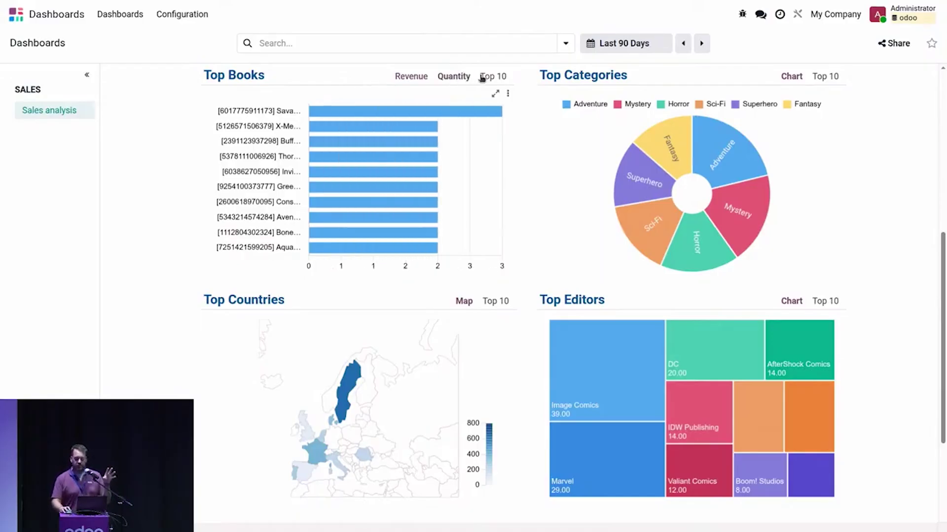
pyautogui.click(485, 78)
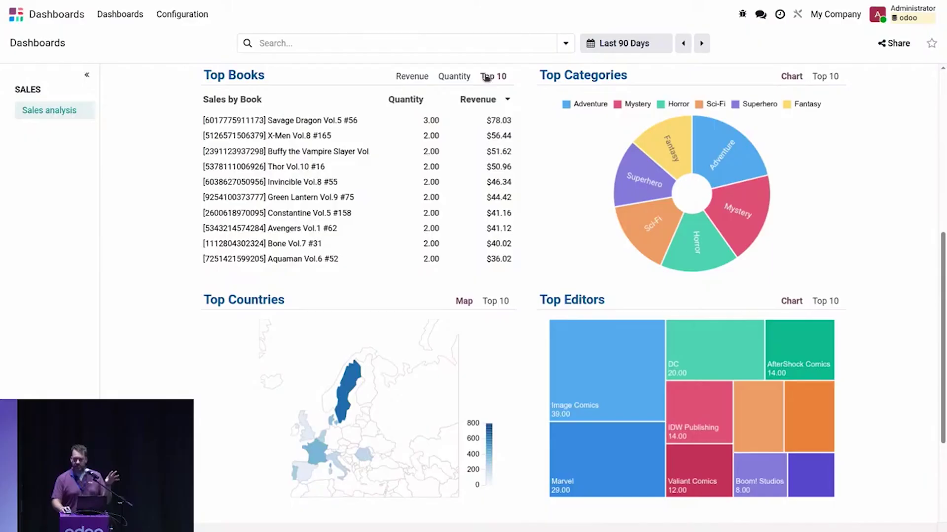
pyautogui.click(414, 77)
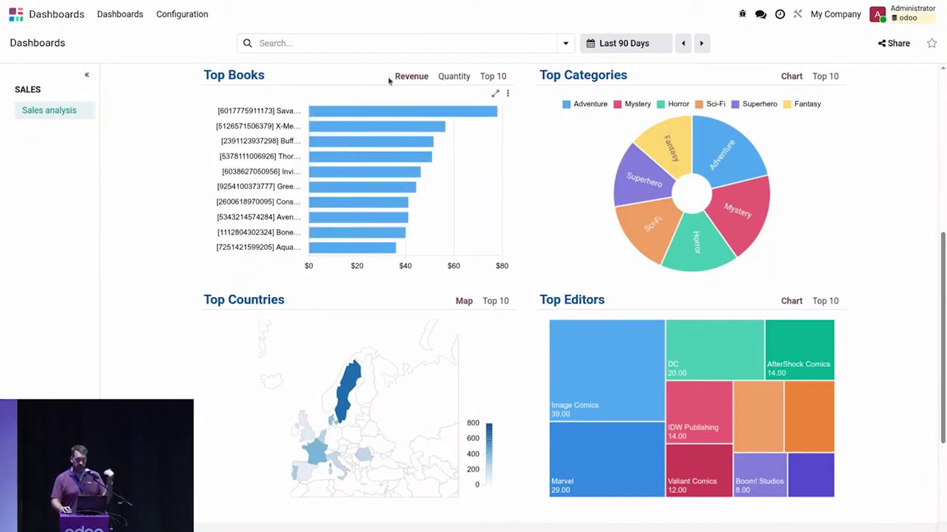
pyautogui.click(446, 77)
pyautogui.click(485, 78)
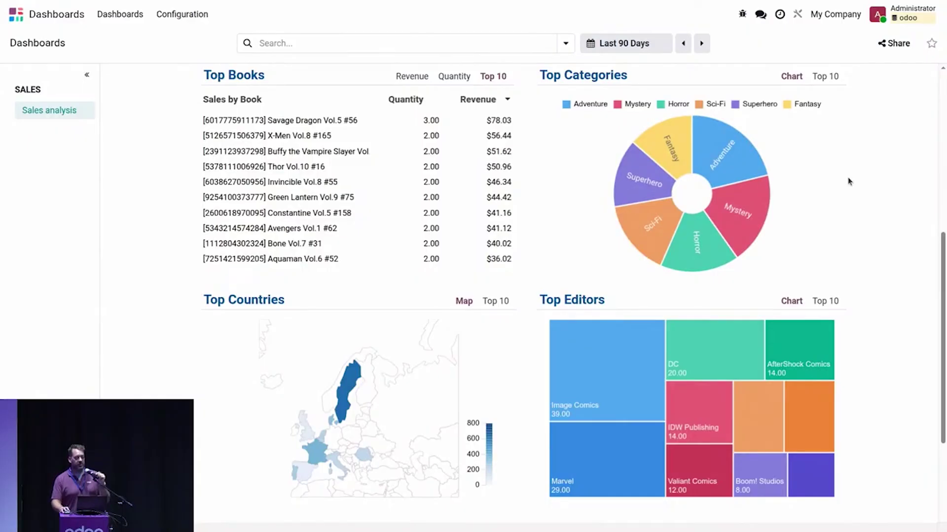
# Step: Sort the Top 10 books list by revenue in both directions, ending with quantity in descending order
pyautogui.moveTo(844, 178)
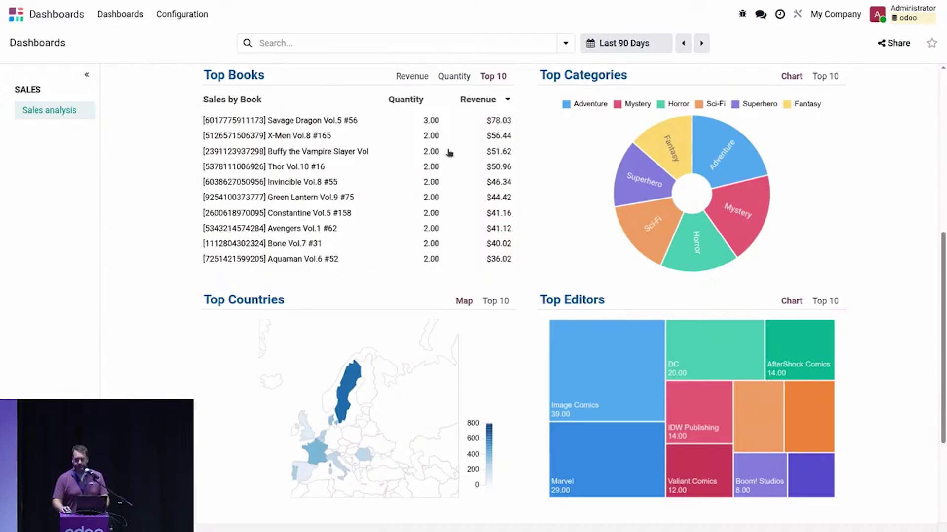
pyautogui.click(508, 102)
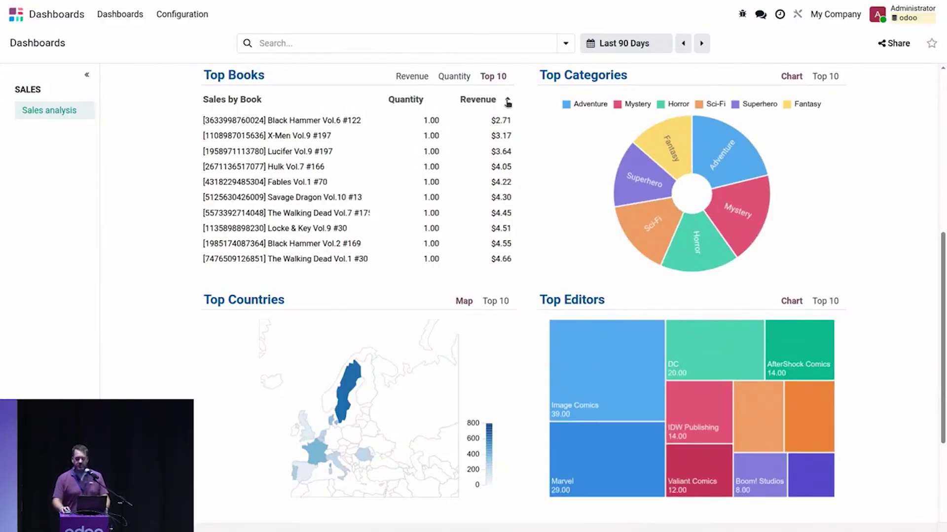
pyautogui.click(508, 102)
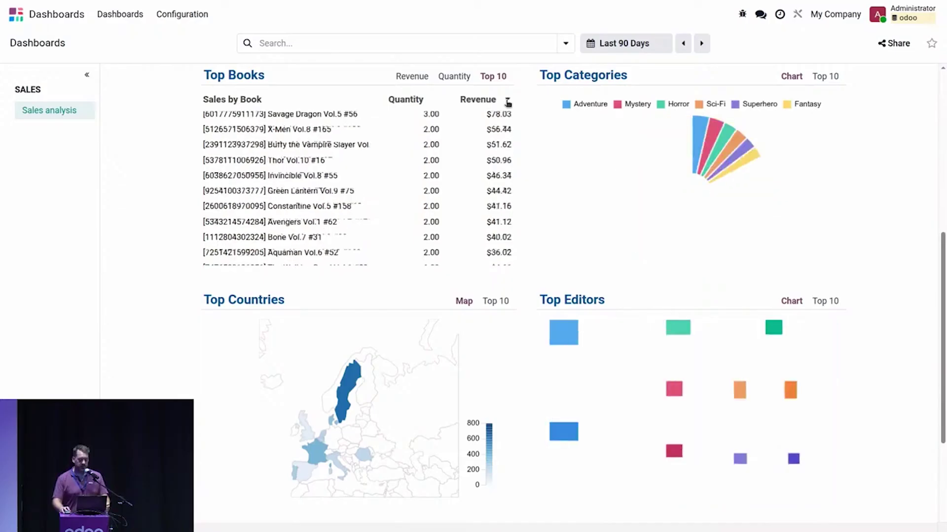
pyautogui.click(508, 102)
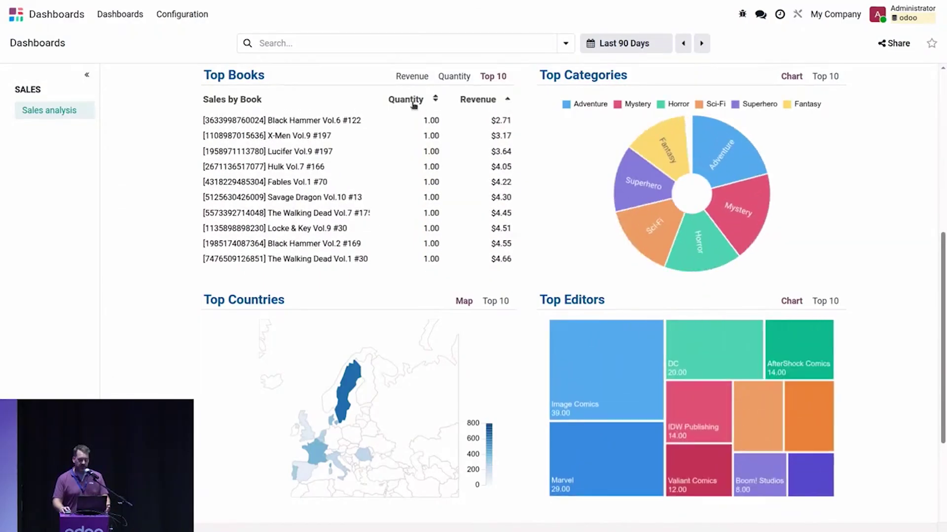
pyautogui.click(413, 100)
pyautogui.click(413, 100)
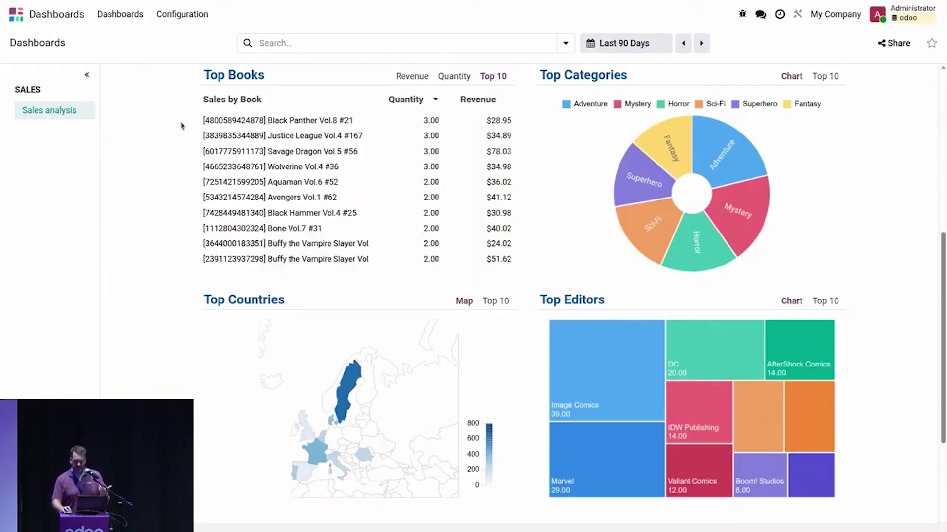
# Step: Open the Sales analysis dashboard for editing as a spreadsheet and show the Top 10 list in its Top Books block
pyautogui.click(85, 112)
pyautogui.scroll(-3, 148, 212)
pyautogui.scroll(-3, 179, 273)
pyautogui.scroll(3, 179, 273)
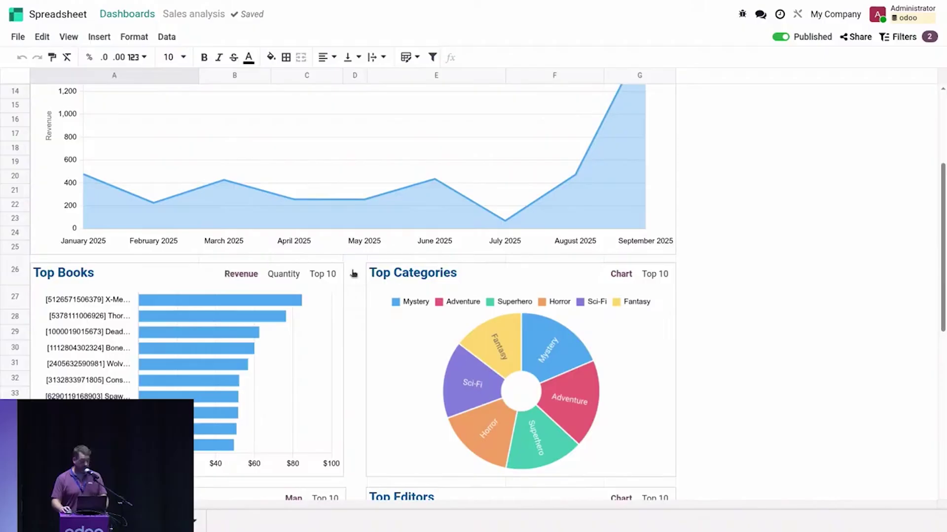
pyautogui.click(318, 276)
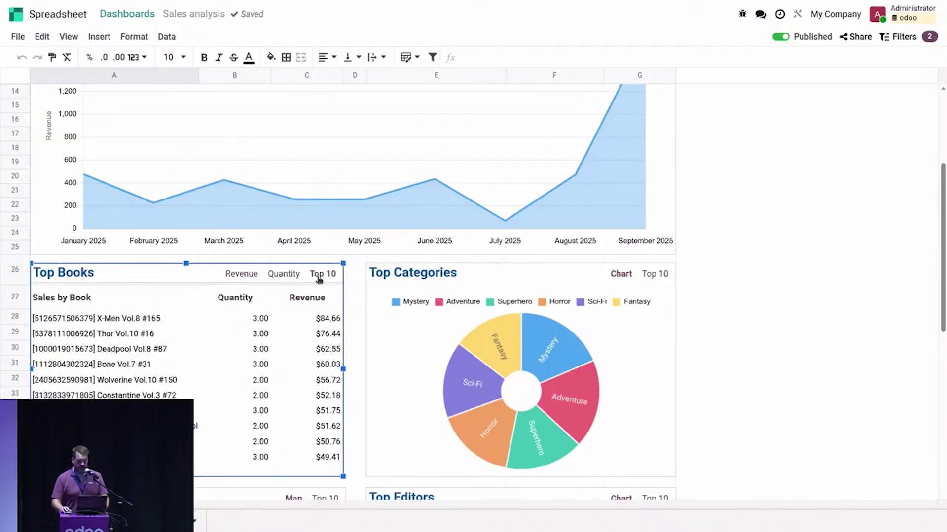
pyautogui.scroll(-3, 319, 280)
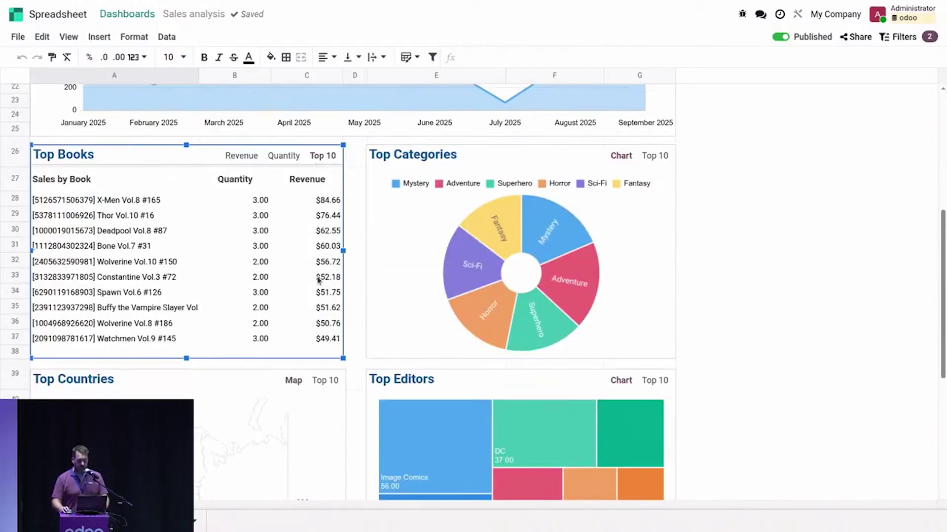
# Step: Open the pivot properties of the Sales by Book table from its Constantine Vol.3 #72 row
pyautogui.rightClick(136, 278)
pyautogui.scroll(-3, 203, 409)
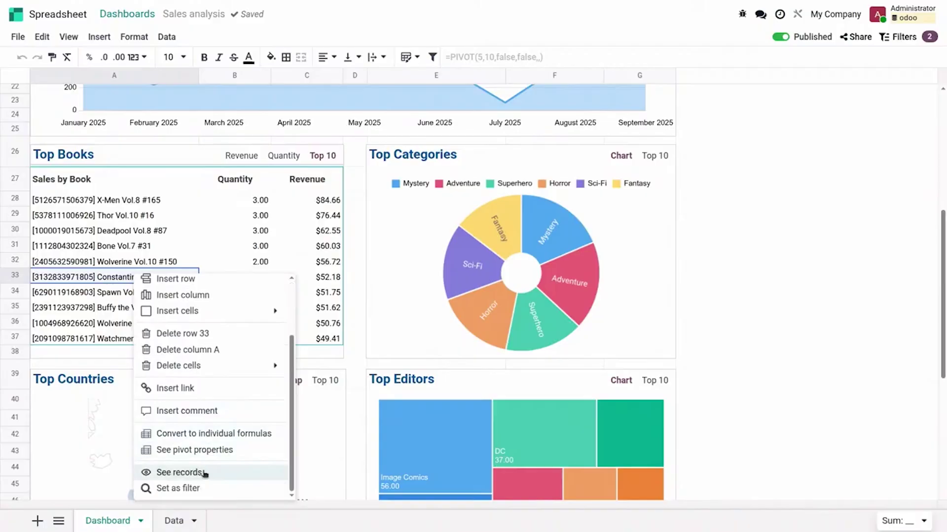
pyautogui.click(203, 450)
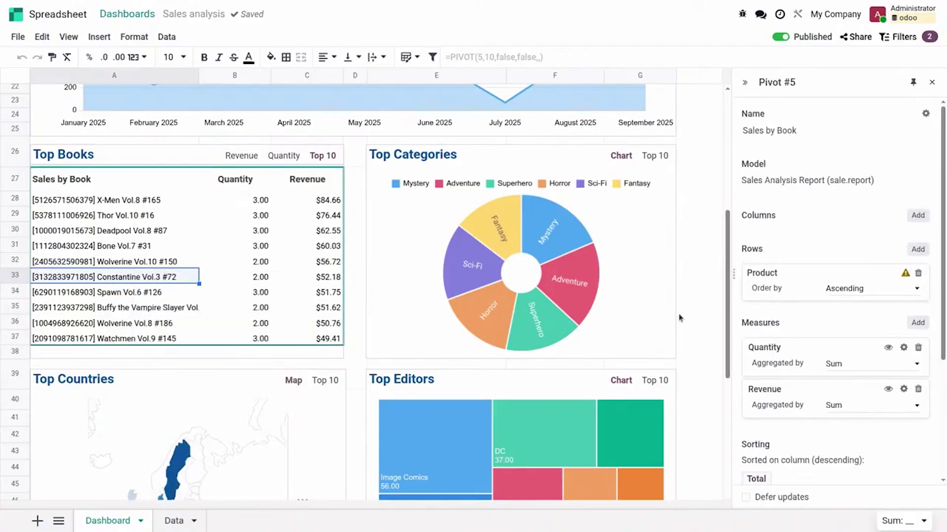
# Step: Replace the Product row grouping of the Sales by Book pivot with the Product > Name field
pyautogui.click(918, 274)
pyautogui.click(917, 249)
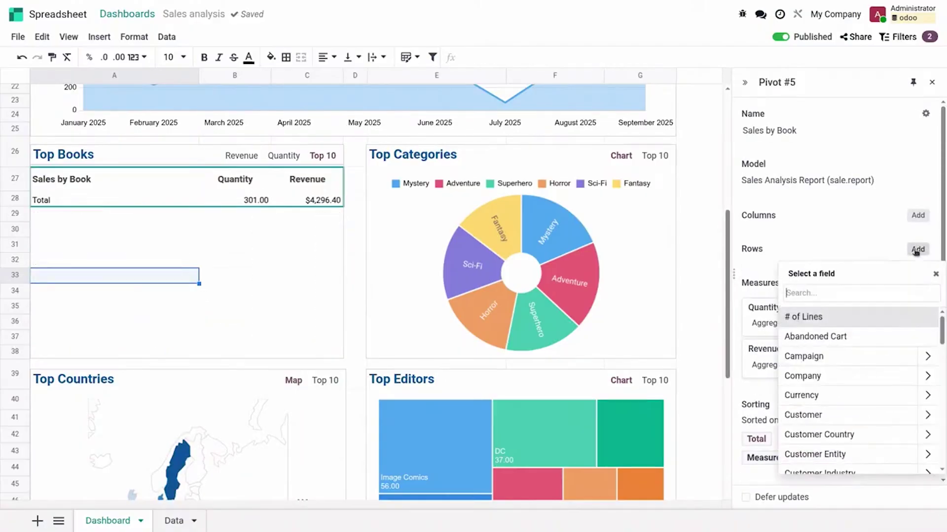
pyautogui.write('produ')
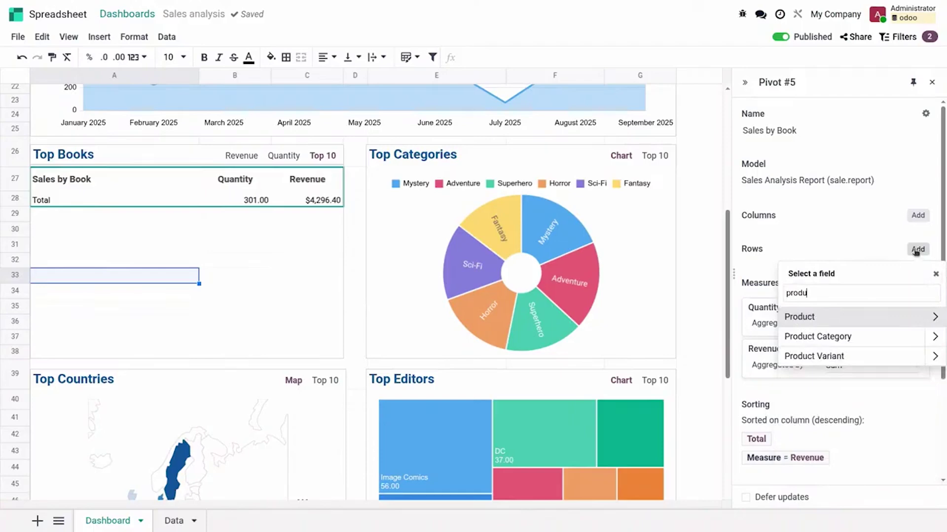
pyautogui.click(935, 319)
pyautogui.write('name')
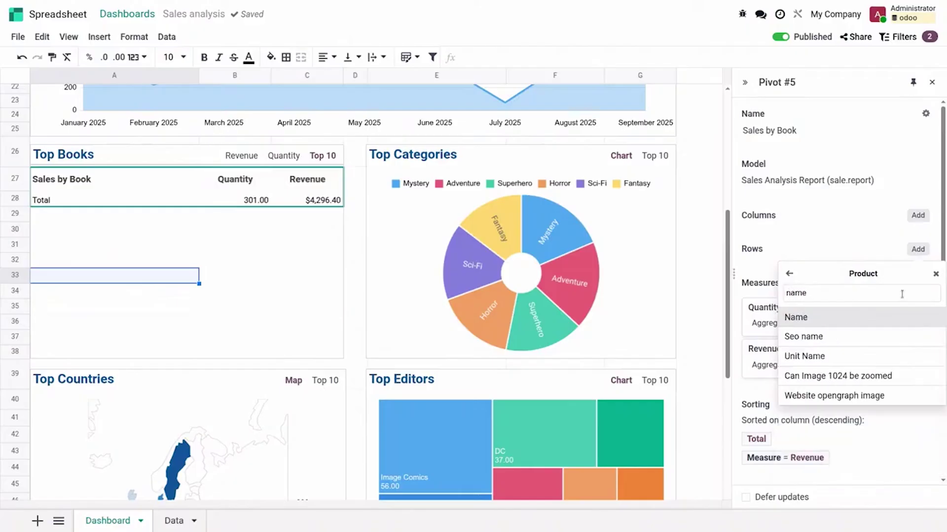
pyautogui.click(841, 318)
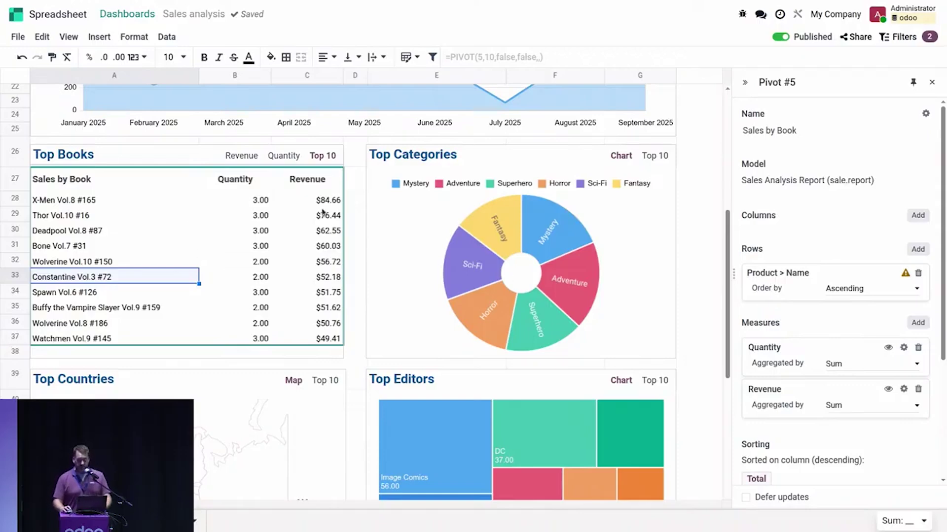
# Step: Show the Top 10 lists in the Top Categories and Top Editors blocks
pyautogui.click(652, 157)
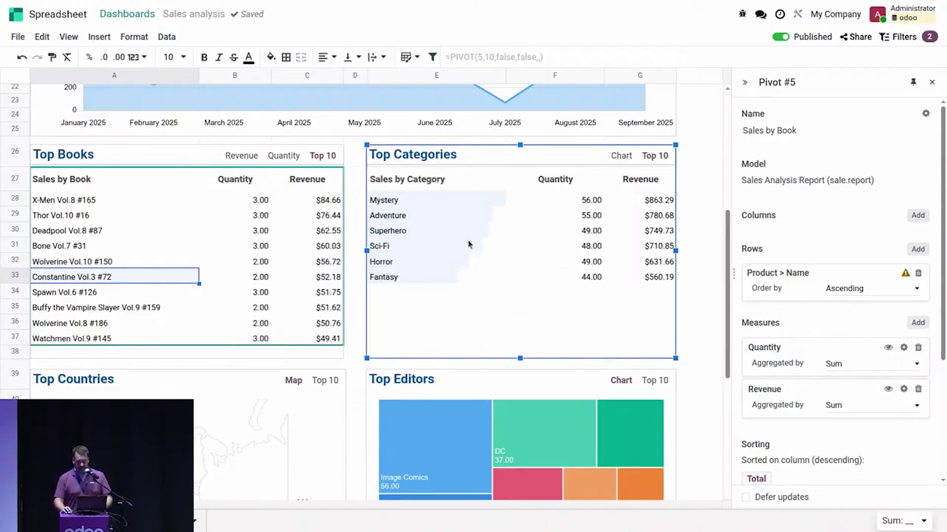
pyautogui.scroll(-3, 469, 243)
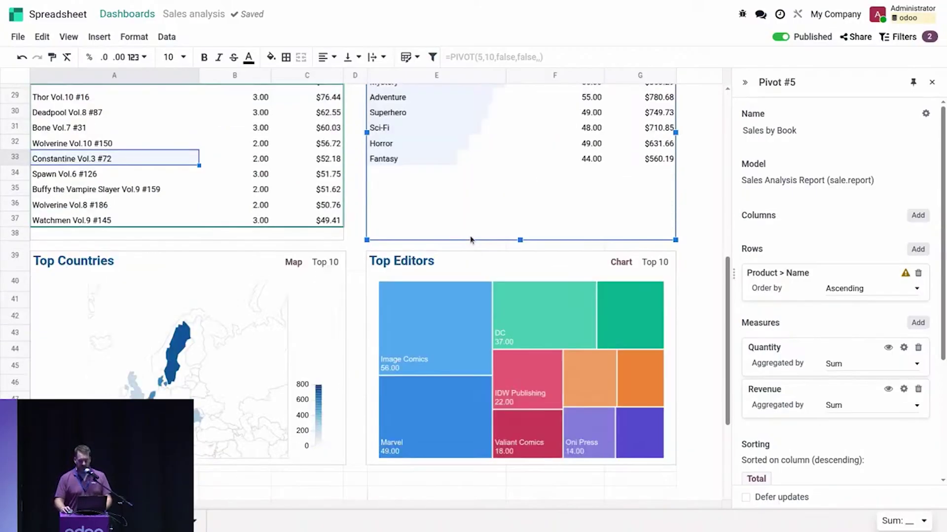
pyautogui.click(655, 262)
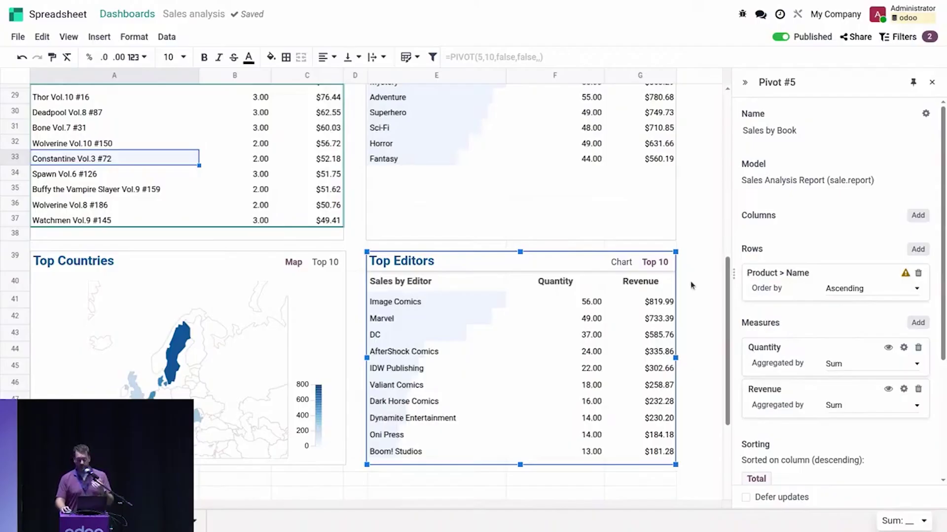
# Step: Insert a new pivot table from Odoo data based on the Sales Analysis Report model
pyautogui.click(101, 44)
pyautogui.moveTo(163, 163)
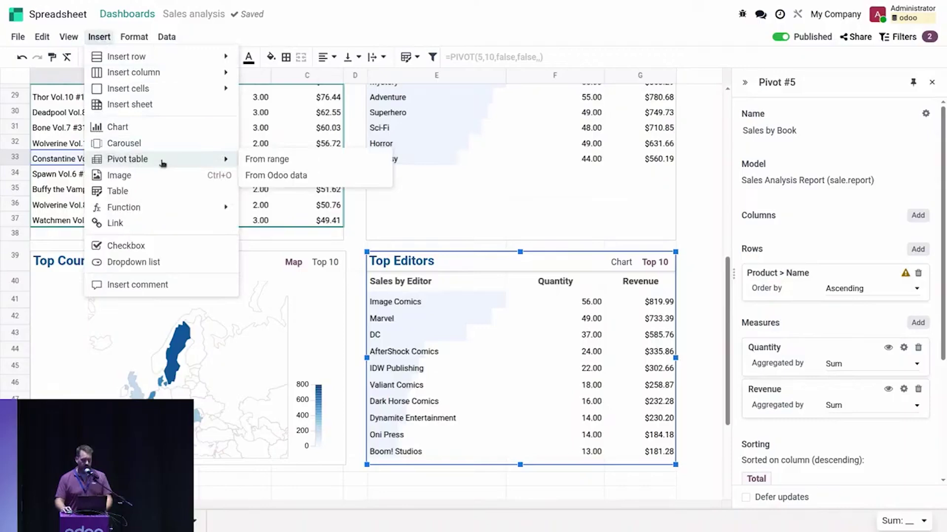
pyautogui.click(284, 177)
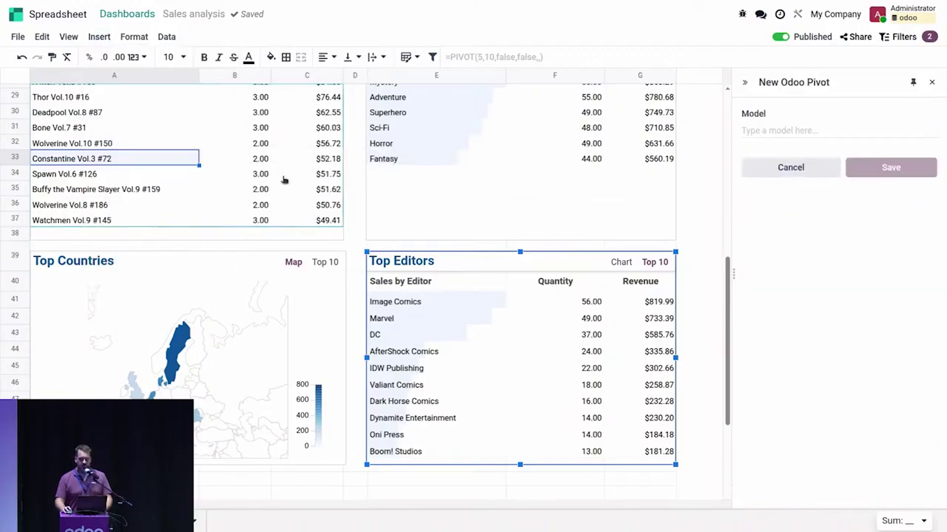
pyautogui.click(762, 127)
pyautogui.write('sale')
pyautogui.press('Down')
pyautogui.press('Down')
pyautogui.press('Down')
pyautogui.press('Down')
pyautogui.press('Down')
pyautogui.press('Down')
pyautogui.press('Down')
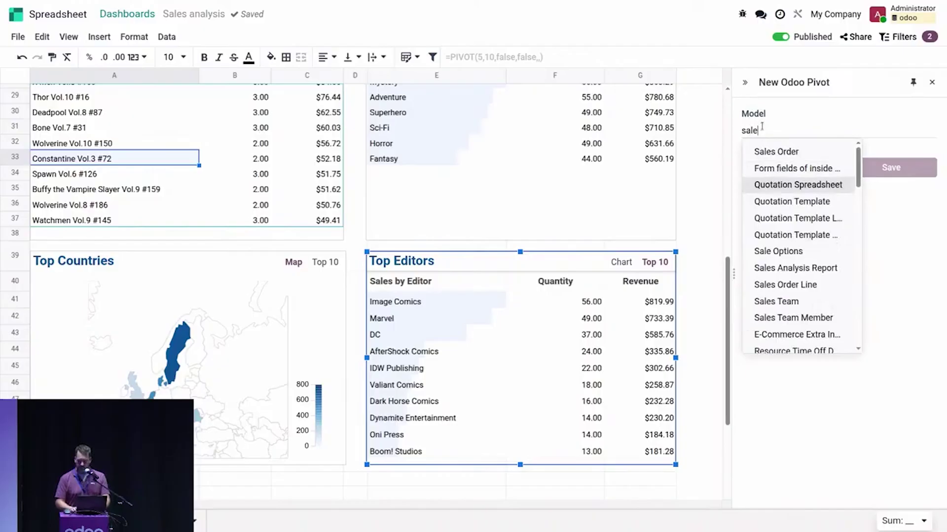
pyautogui.press('Return')
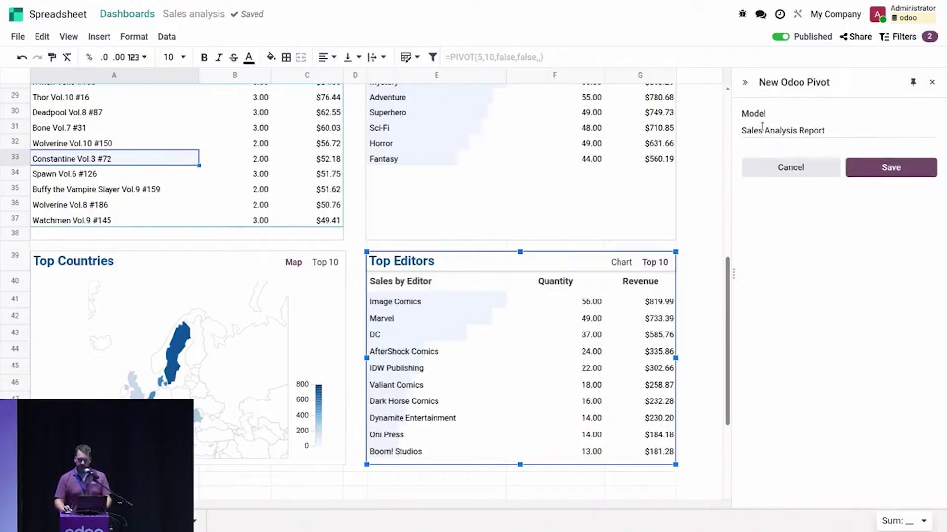
pyautogui.click(895, 170)
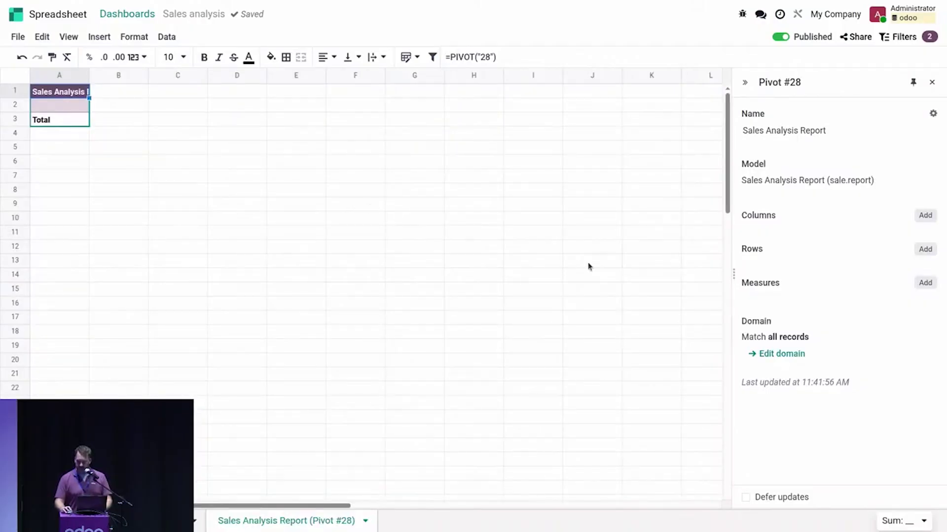
# Step: Group the new pivot's rows by the Product > Editor field
pyautogui.click(931, 250)
pyautogui.write('prod')
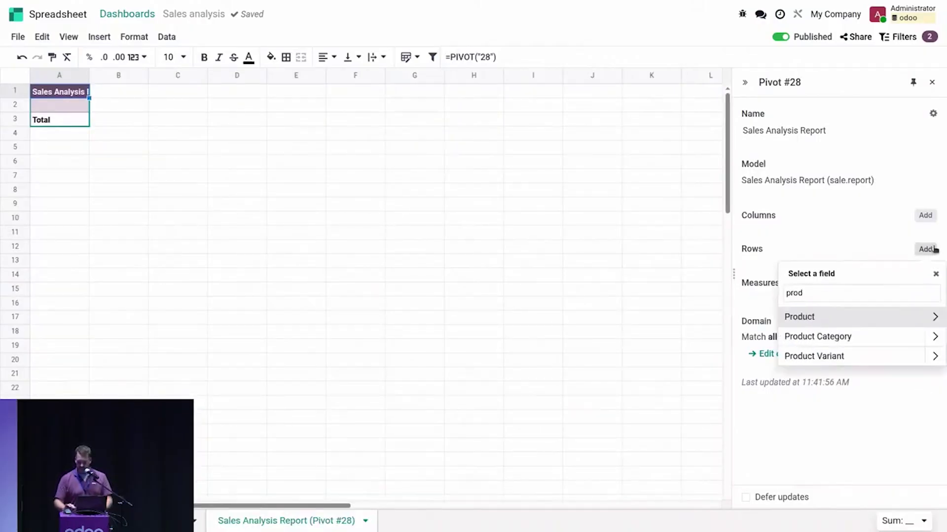
pyautogui.press('Right')
pyautogui.write('edit')
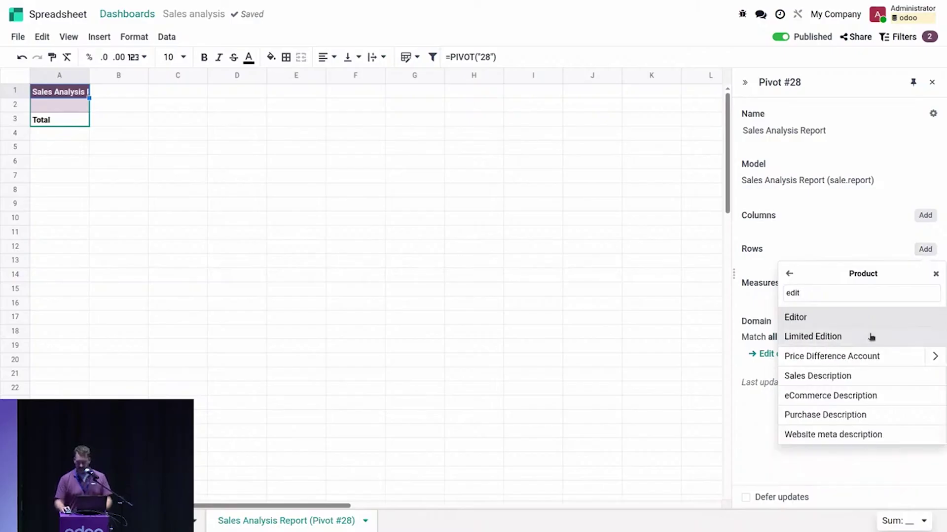
pyautogui.click(841, 323)
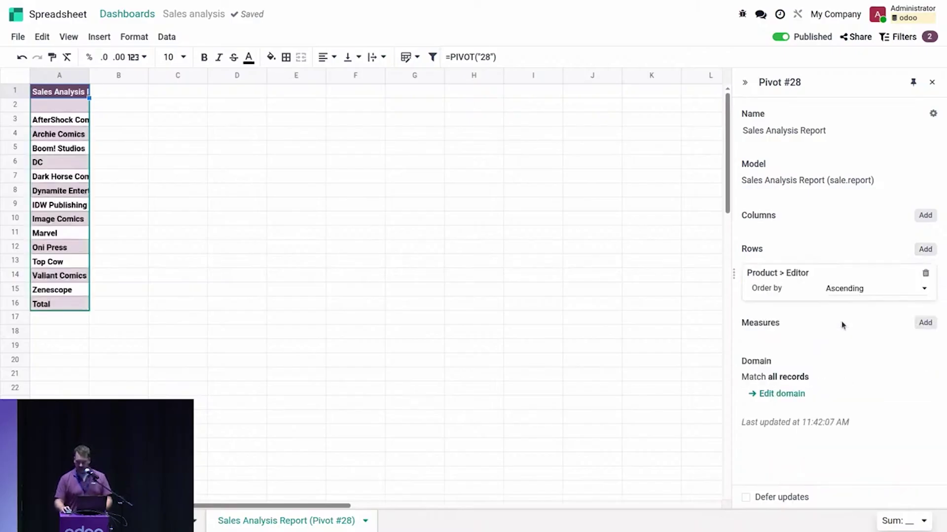
# Step: Add the Total measure to the pivot and fit column A's width to the editor names
pyautogui.click(928, 324)
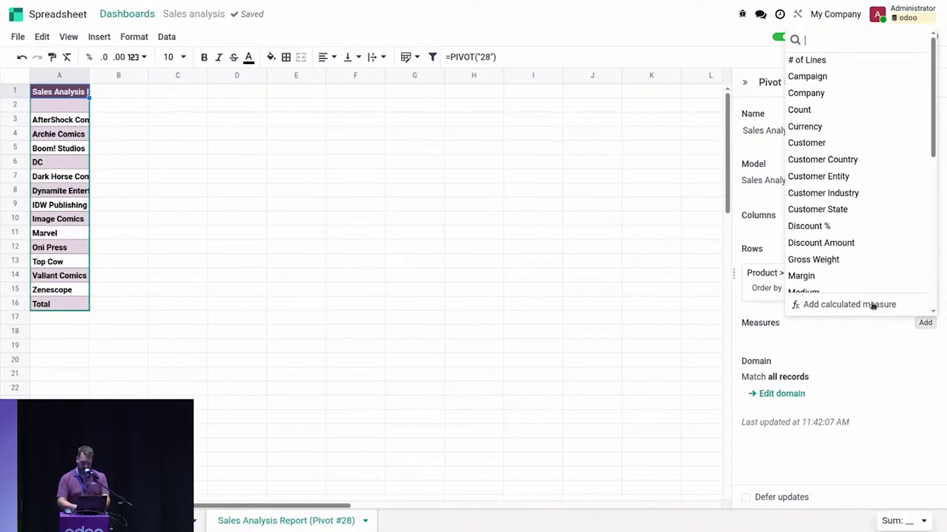
pyautogui.write('tot')
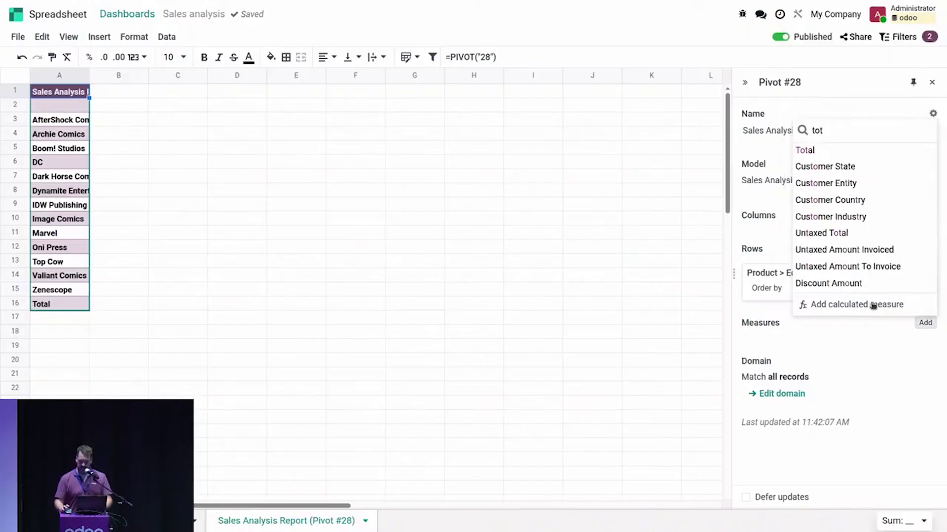
pyautogui.click(822, 152)
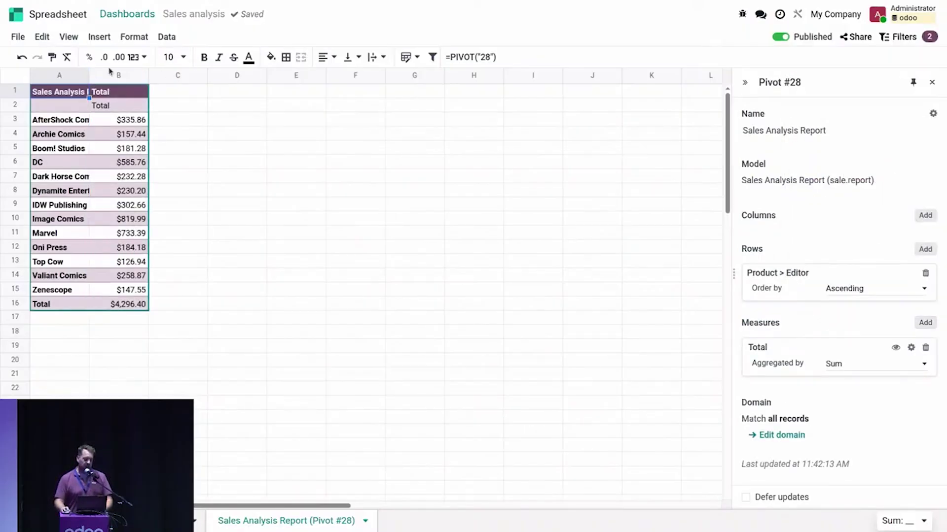
pyautogui.doubleClick(90, 76)
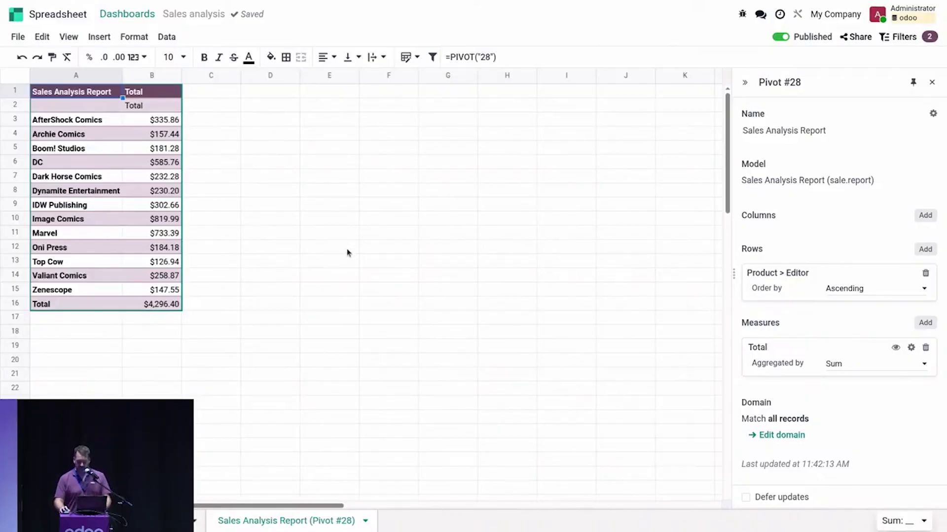
# Step: Group all editor rows of the pivot except DC, Image Comics and Marvel into one pivot group
pyautogui.moveTo(58, 124); pyautogui.dragTo(57, 204)
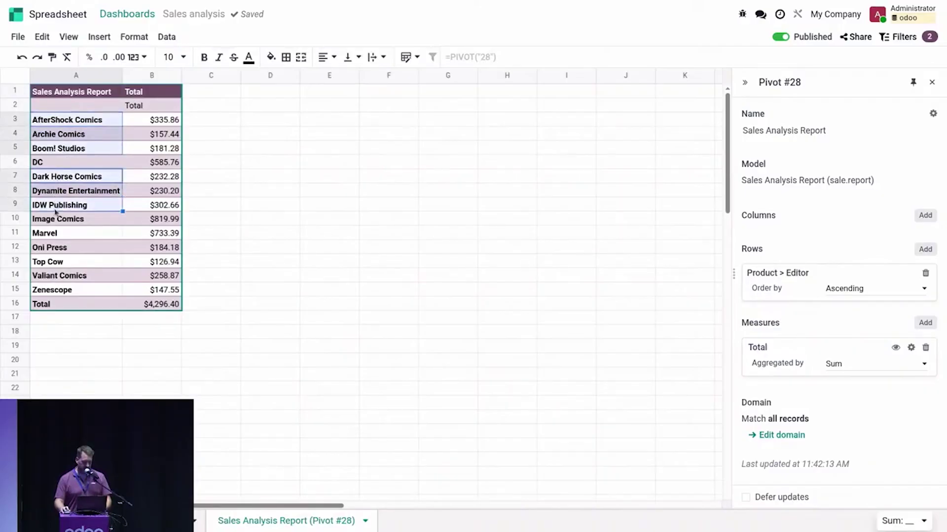
pyautogui.moveTo(56, 248); pyautogui.dragTo(55, 266)
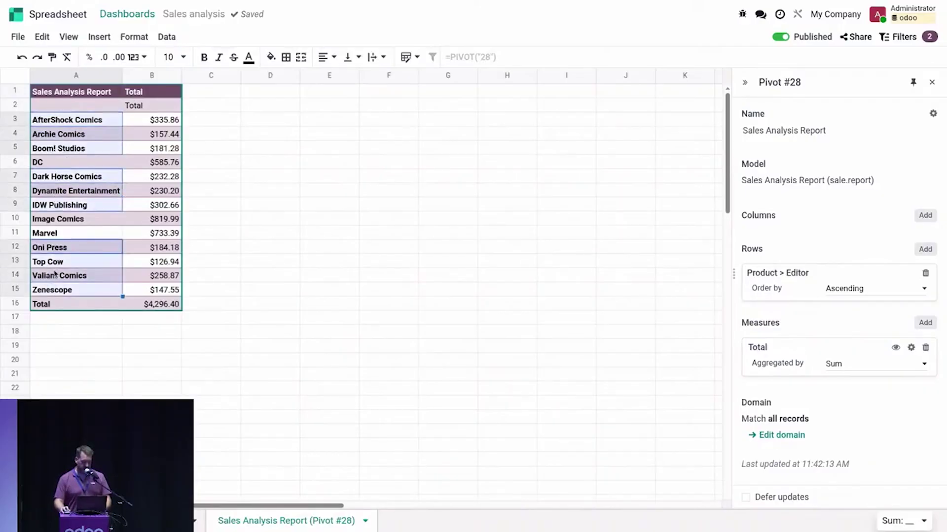
pyautogui.rightClick(55, 274)
pyautogui.click(95, 391)
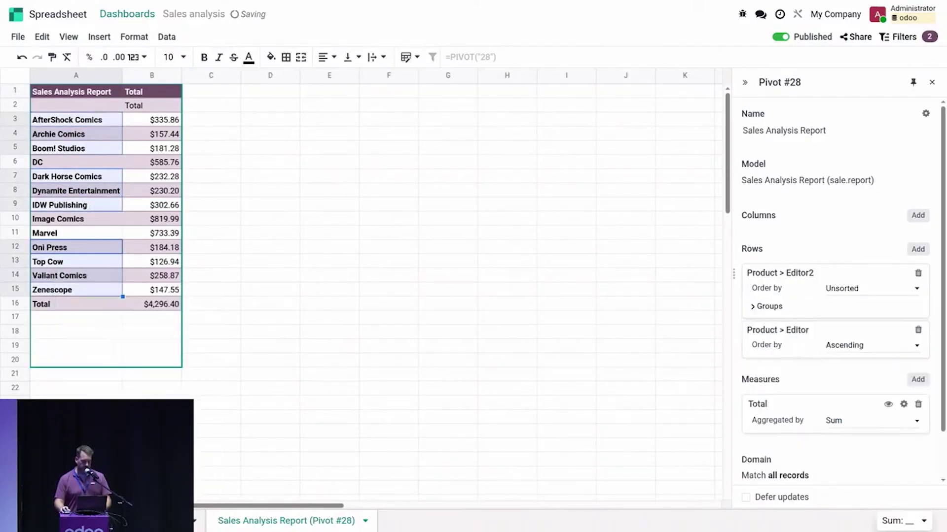
# Step: Rename the new editor group of the pivot as Independent
pyautogui.click(770, 306)
pyautogui.click(781, 322)
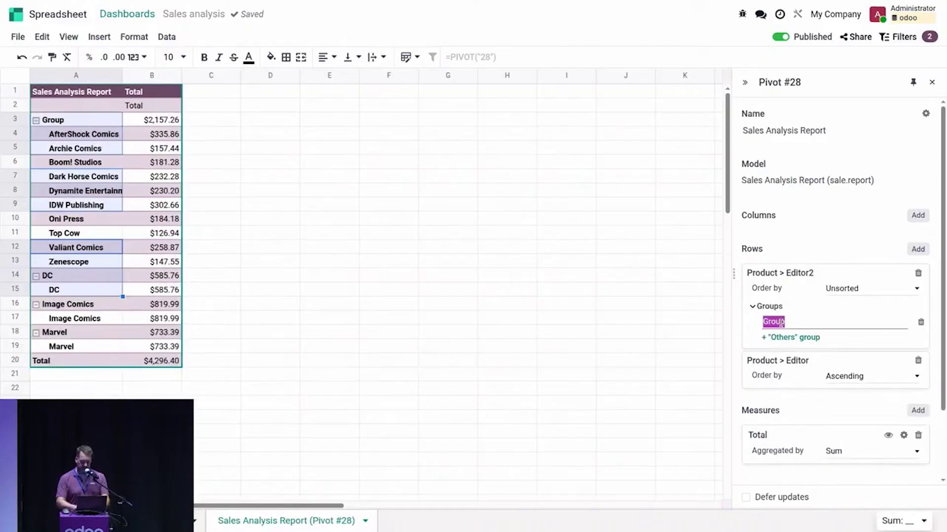
pyautogui.write('Independent')
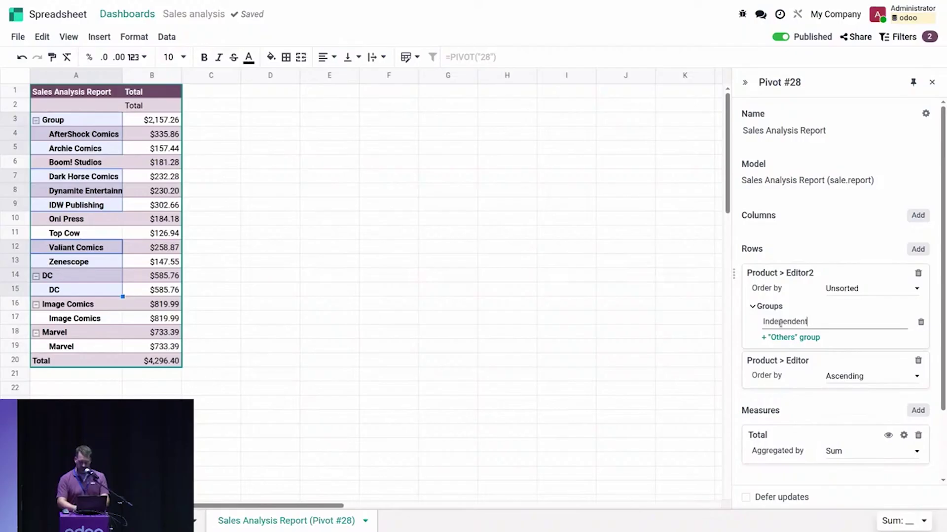
pyautogui.click(795, 240)
# Step: Collapse the Independent, DC, Image Comics and Marvel groups in the pivot table
pyautogui.click(36, 120)
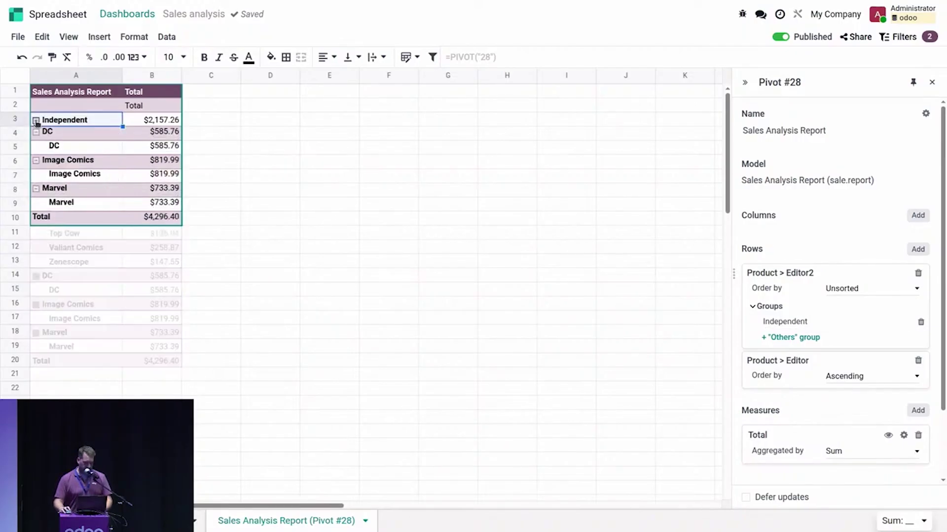
pyautogui.click(36, 134)
pyautogui.click(36, 148)
pyautogui.click(36, 162)
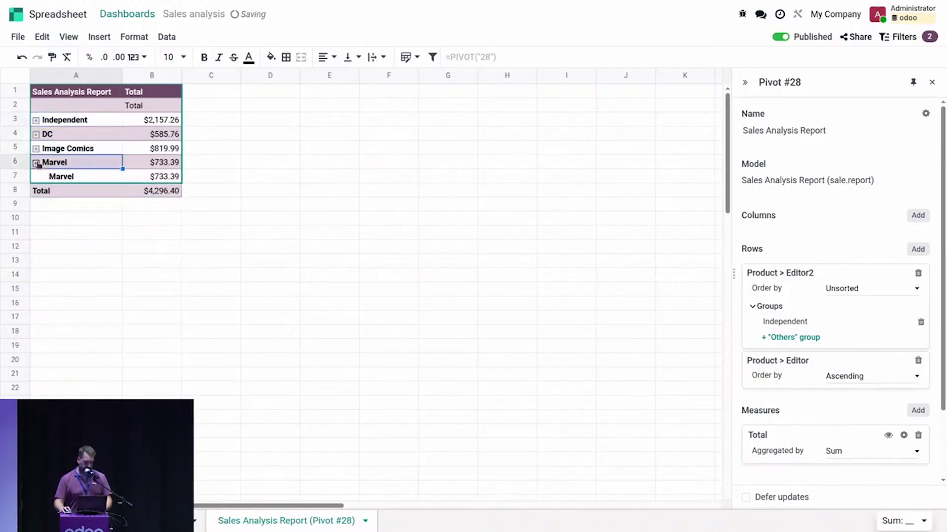
pyautogui.click(255, 206)
# Step: Insert a pie chart from the four collapsed group rows in A3:B6 and place it beside the pivot table
pyautogui.moveTo(69, 121); pyautogui.dragTo(168, 171)
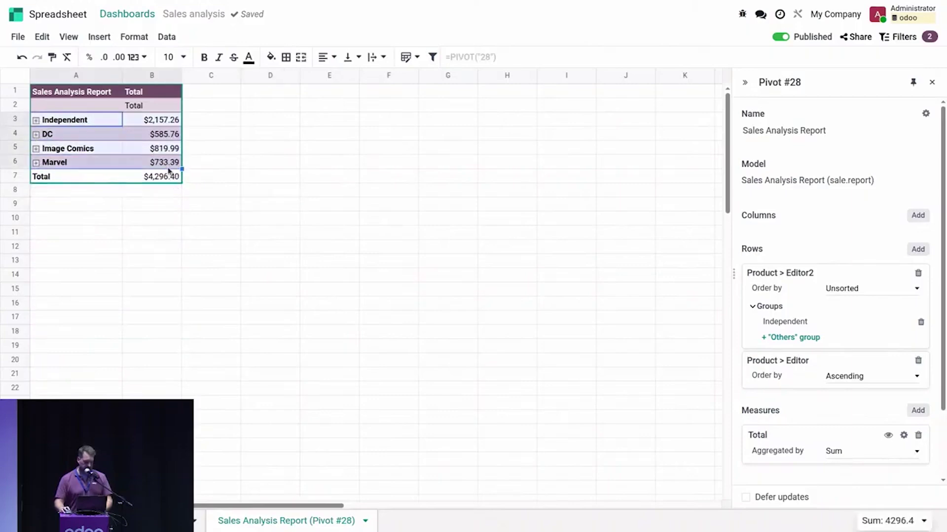
pyautogui.click(99, 37)
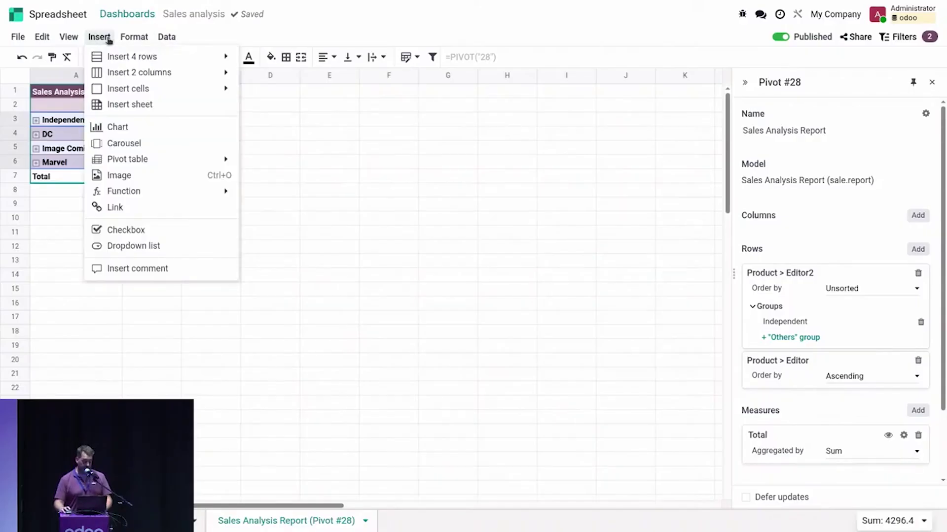
pyautogui.click(135, 127)
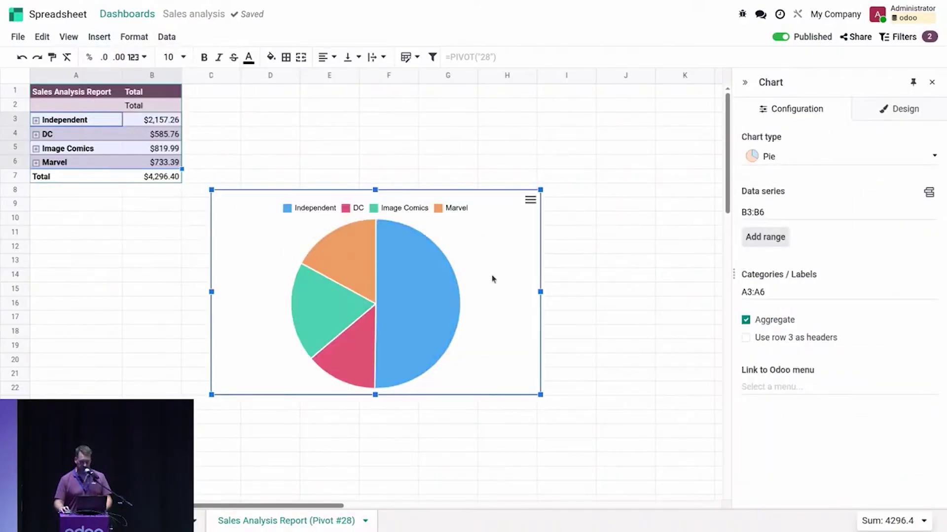
pyautogui.moveTo(488, 280); pyautogui.dragTo(541, 223)
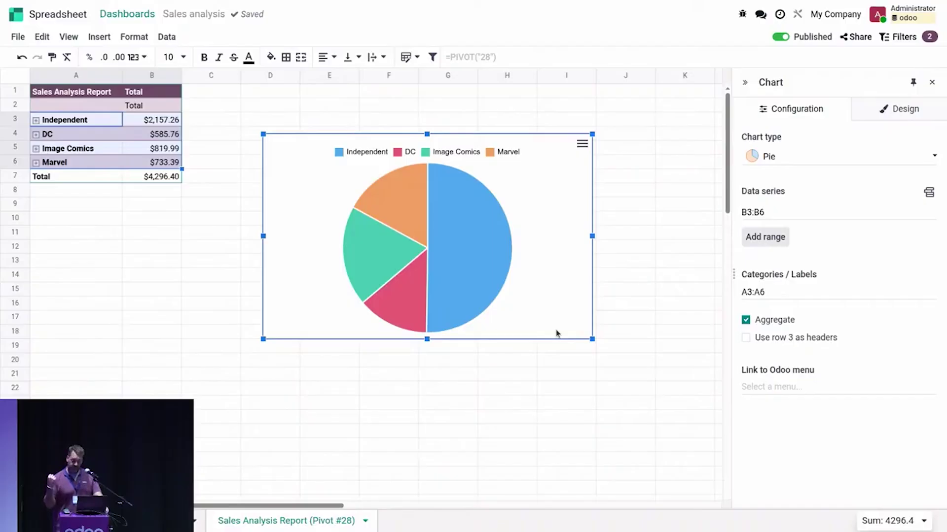
pyautogui.hotkey('ctrl', 'alt', 'Left')
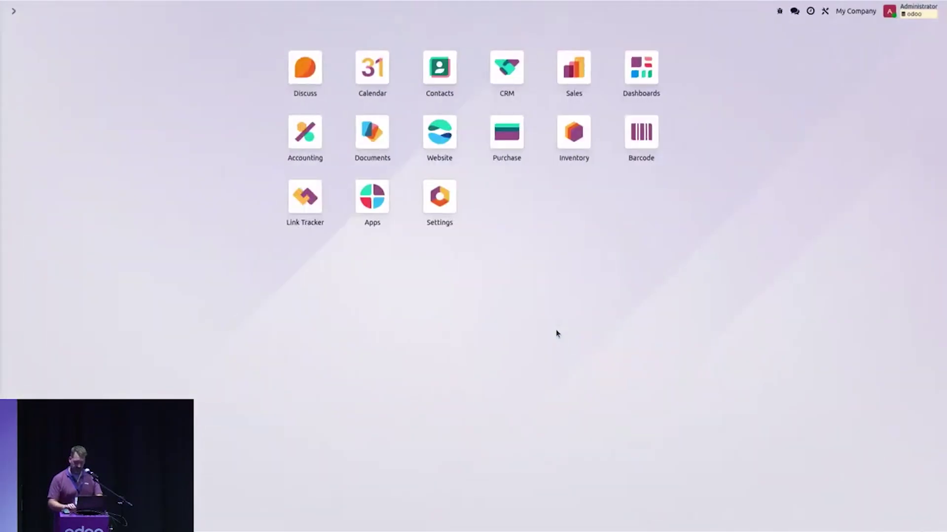
pyautogui.hotkey('ctrl', 'alt', 'Left')
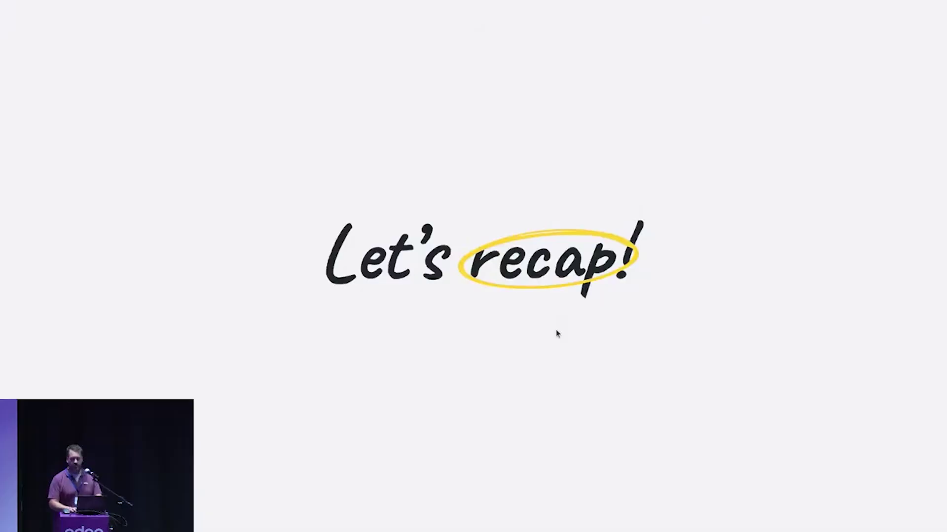
pyautogui.press('Right')
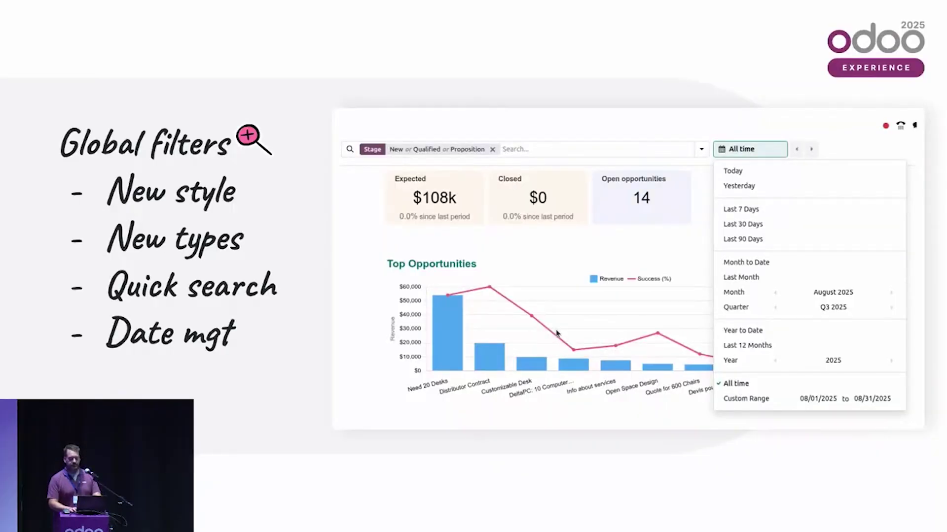